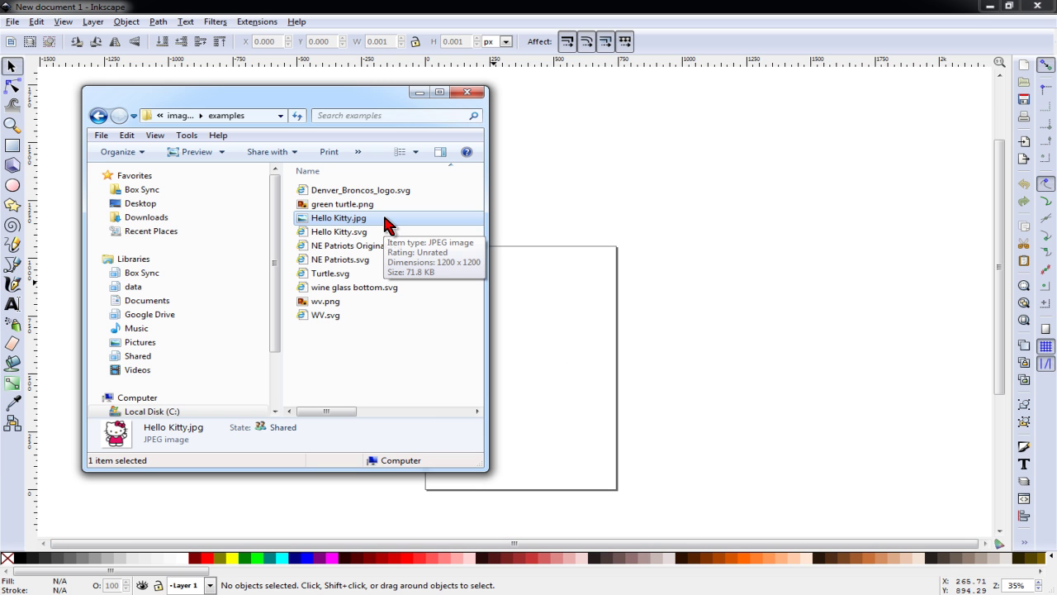
# Drop Hello Kitty.jpg onto the canvas and embed it as a 1200 × 1200 image
pyautogui.moveTo(335, 223); pyautogui.dragTo(582, 339)
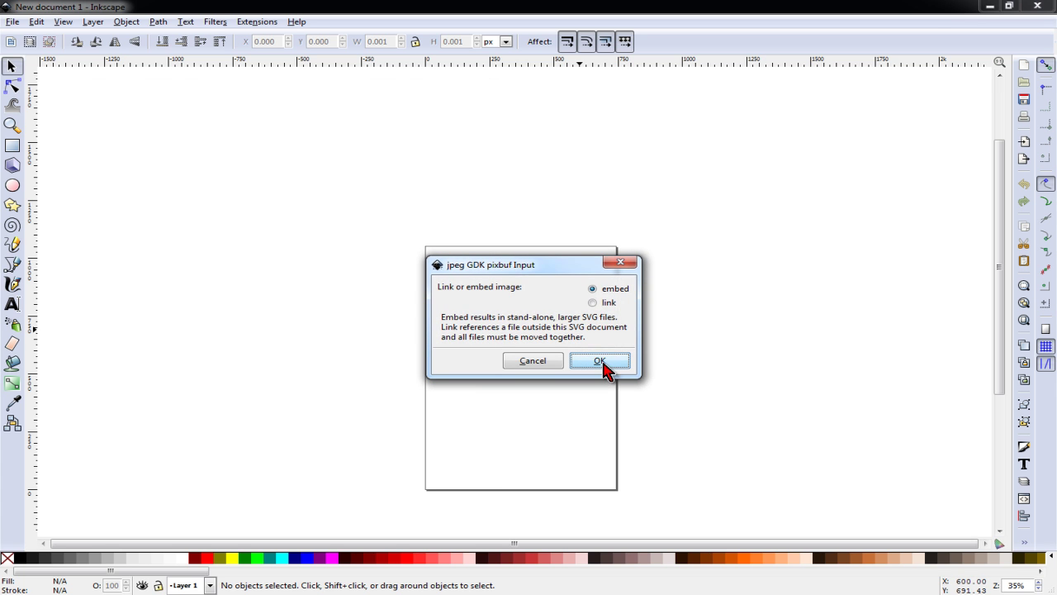
pyautogui.click(609, 359)
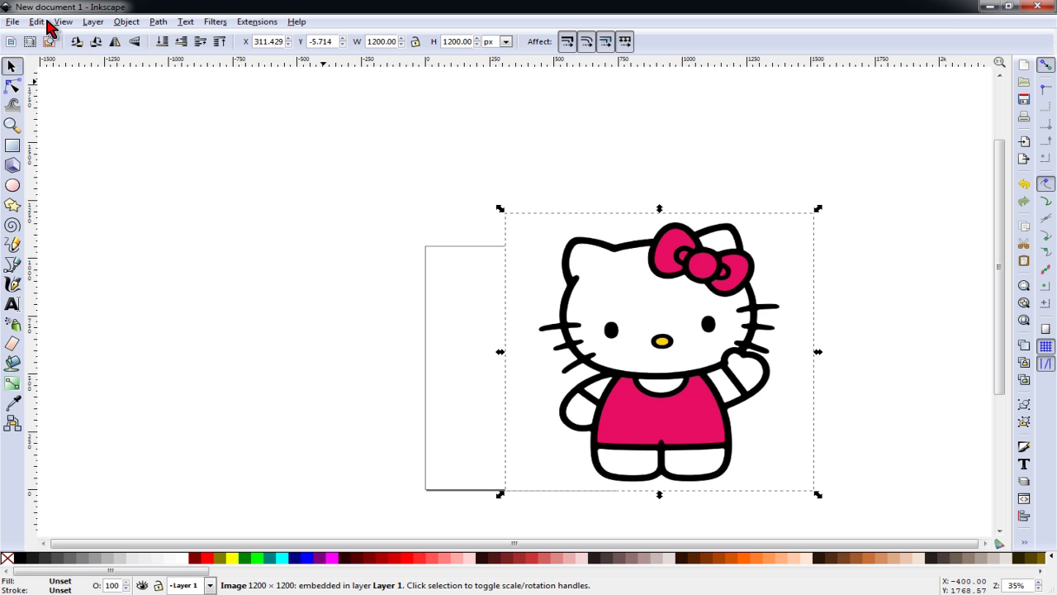
# Scale the image proportionally to 625.714 px square and move it onto the page
pyautogui.click(15, 23)
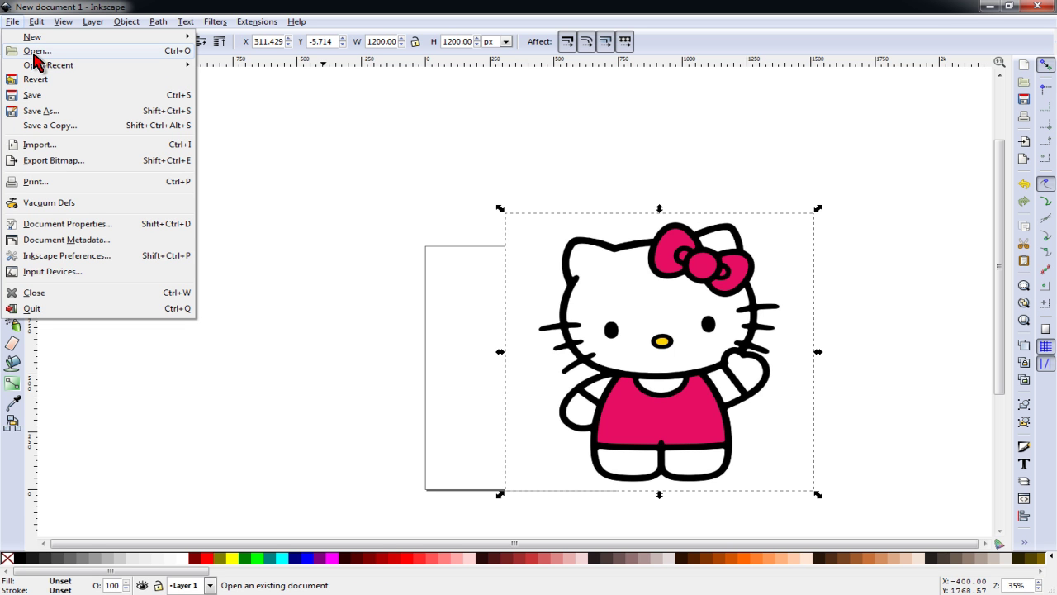
pyautogui.moveTo(786, 233); pyautogui.dragTo(698, 225)
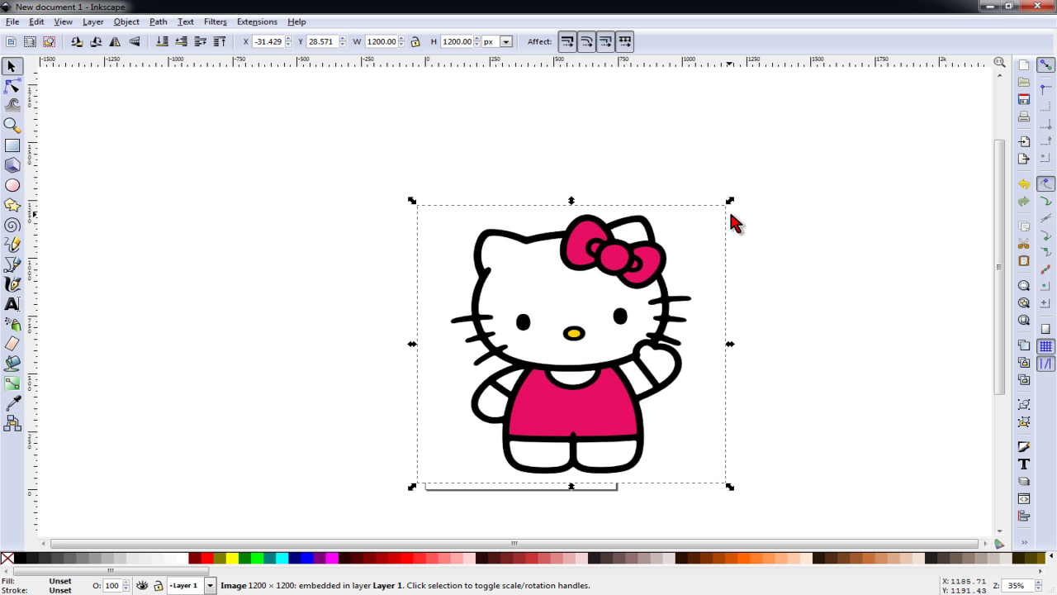
pyautogui.press('ctrl')
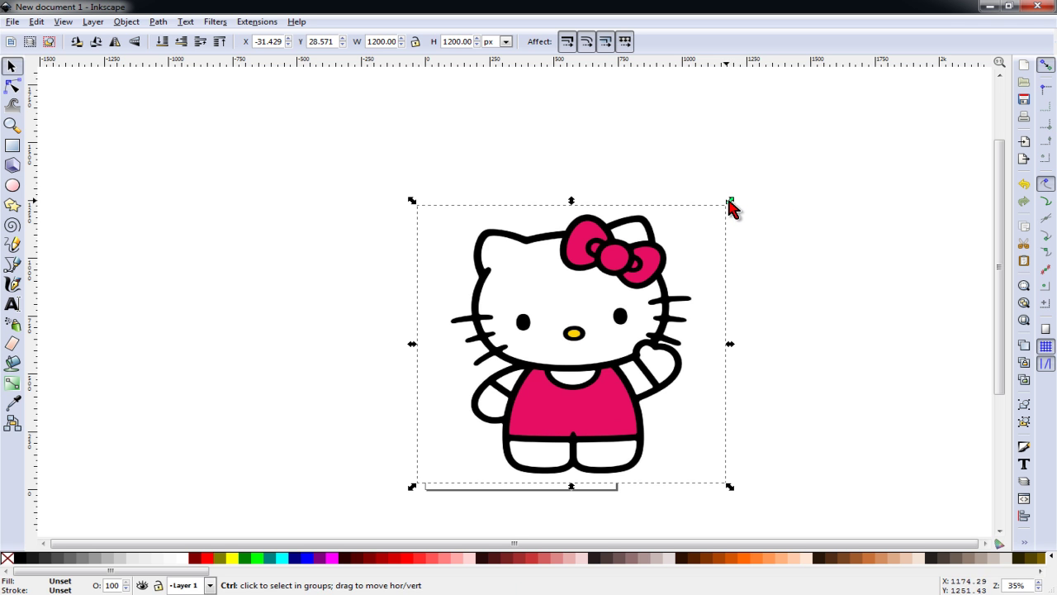
pyautogui.moveTo(729, 202); pyautogui.dragTo(585, 307)
pyautogui.moveTo(512, 423); pyautogui.dragTo(533, 379)
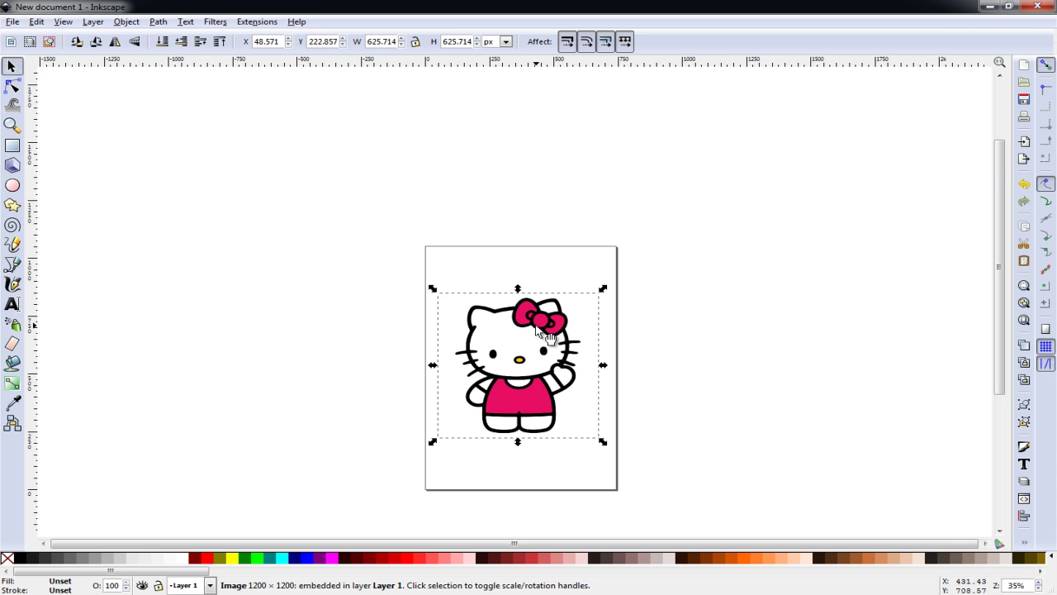
# Zoom in and scroll to frame the Hello Kitty image
pyautogui.keyDown('ctrl'); pyautogui.scroll(2, 540, 340); pyautogui.keyUp('ctrl')
pyautogui.scroll(-5, 627, 420)
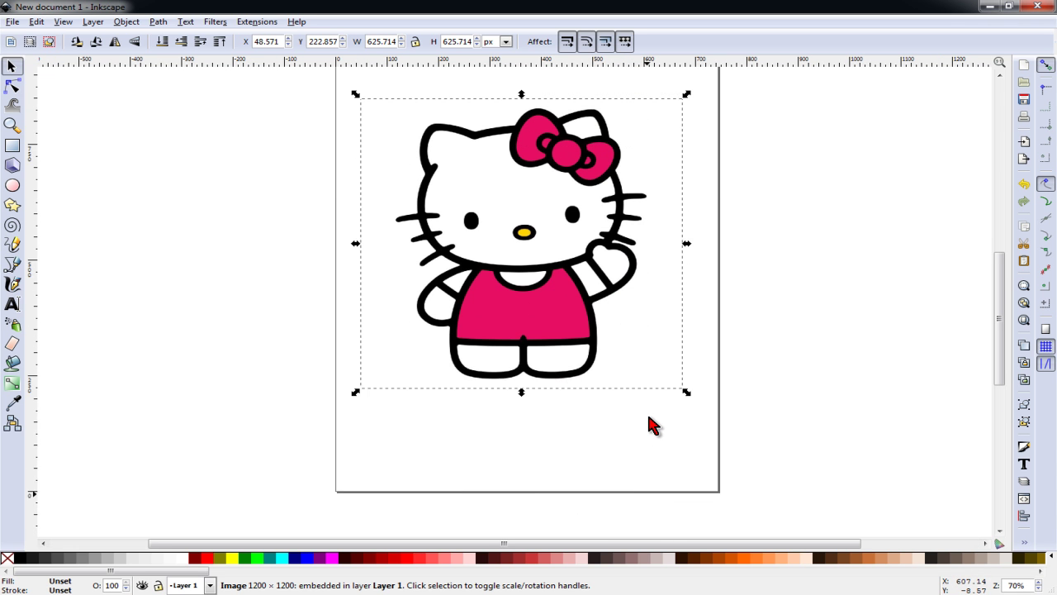
pyautogui.scroll(2, 650, 425)
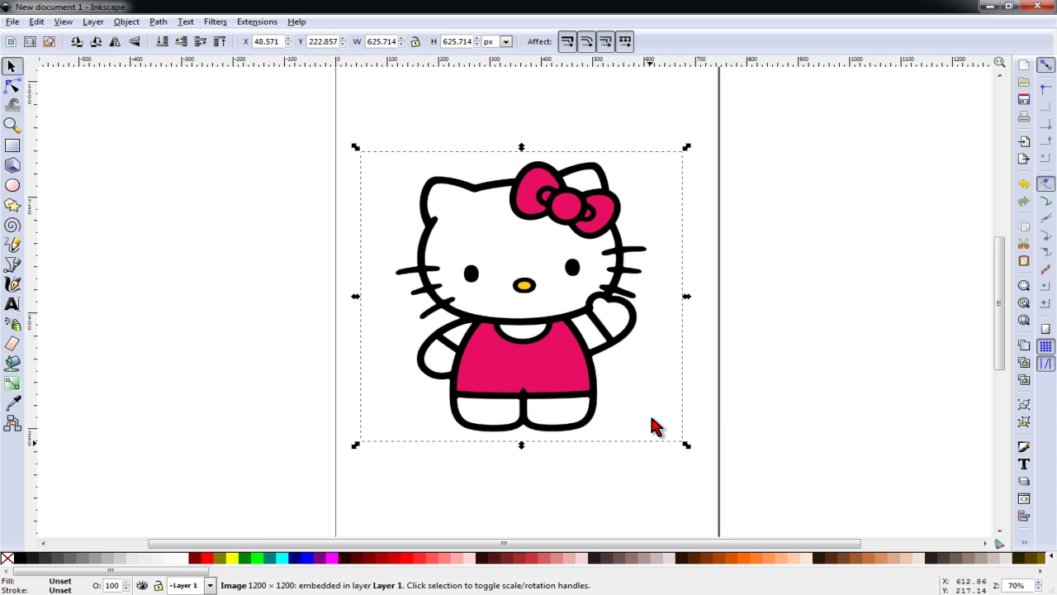
pyautogui.press('+')
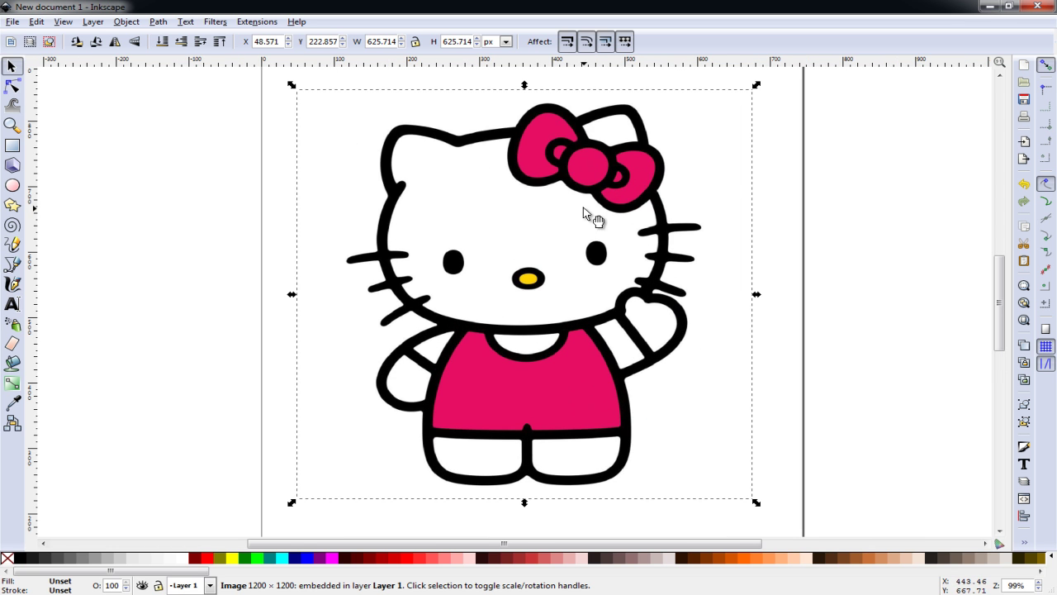
pyautogui.scroll(-2, 738, 408)
pyautogui.hscroll(1, 585, 546)
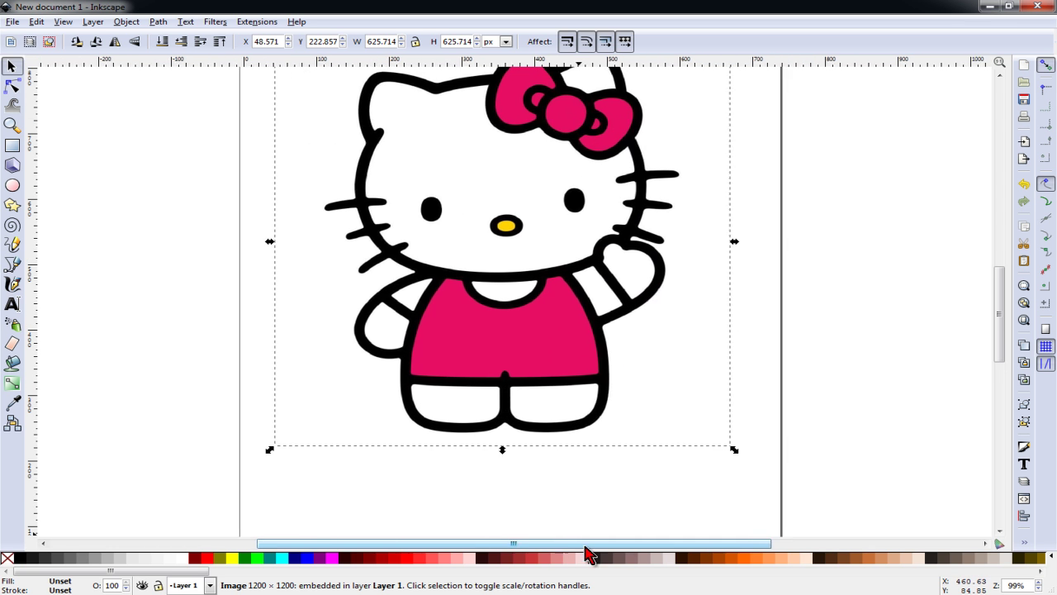
pyautogui.hscroll(5, 587, 545)
pyautogui.scroll(2, 625, 486)
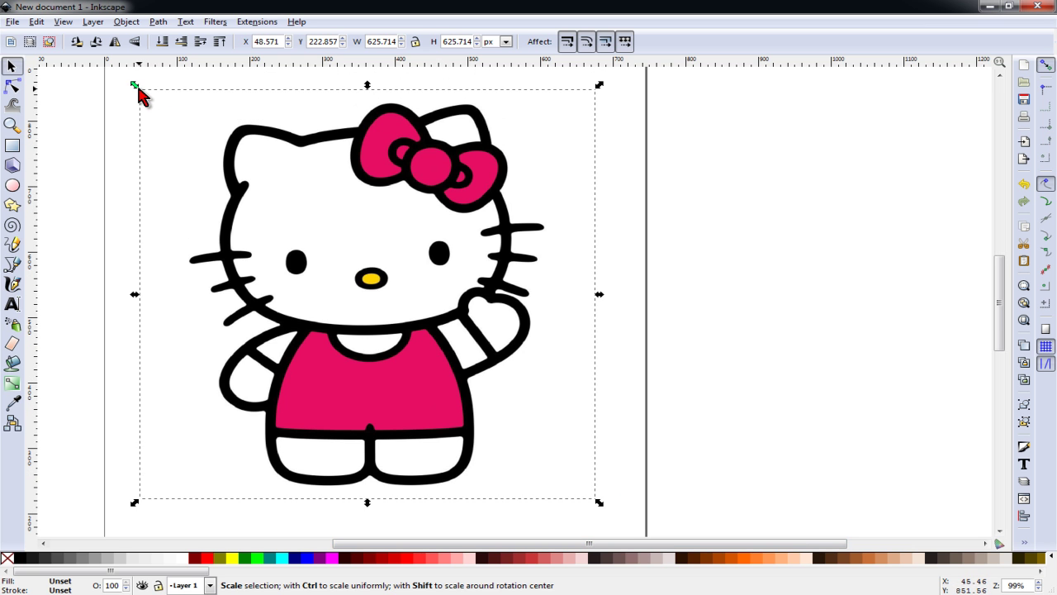
# Open Trace Bitmap with smoothing off and background removal on
pyautogui.click(157, 22)
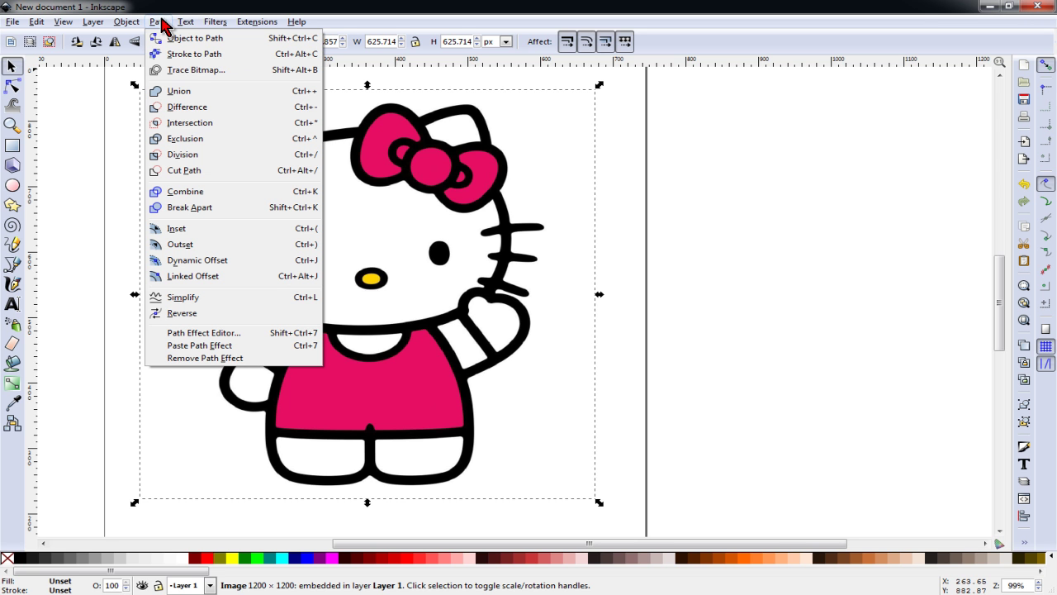
pyautogui.click(190, 71)
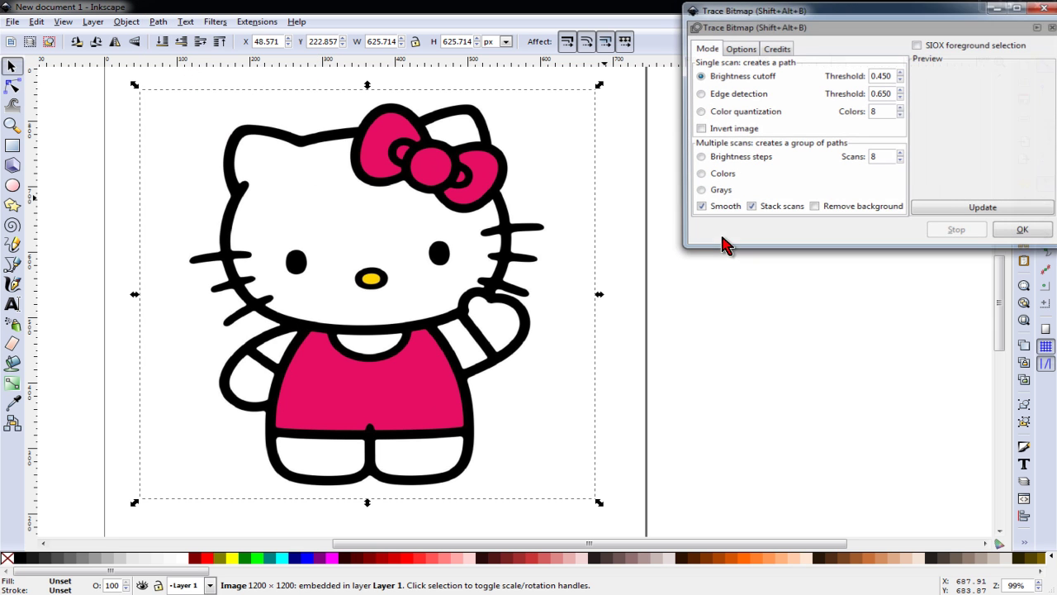
pyautogui.moveTo(835, 17); pyautogui.dragTo(773, 52)
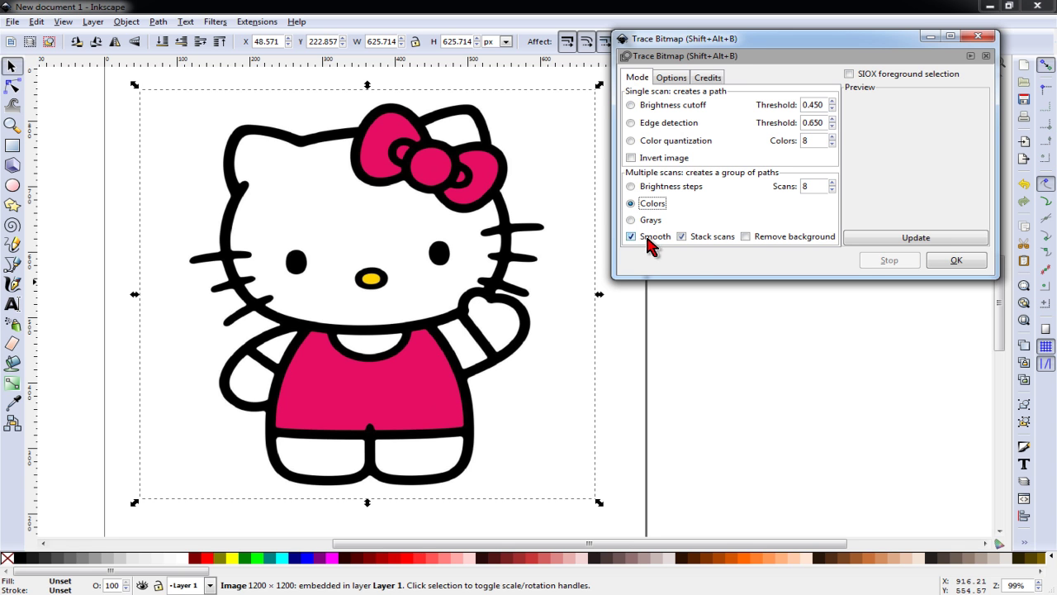
pyautogui.click(632, 237)
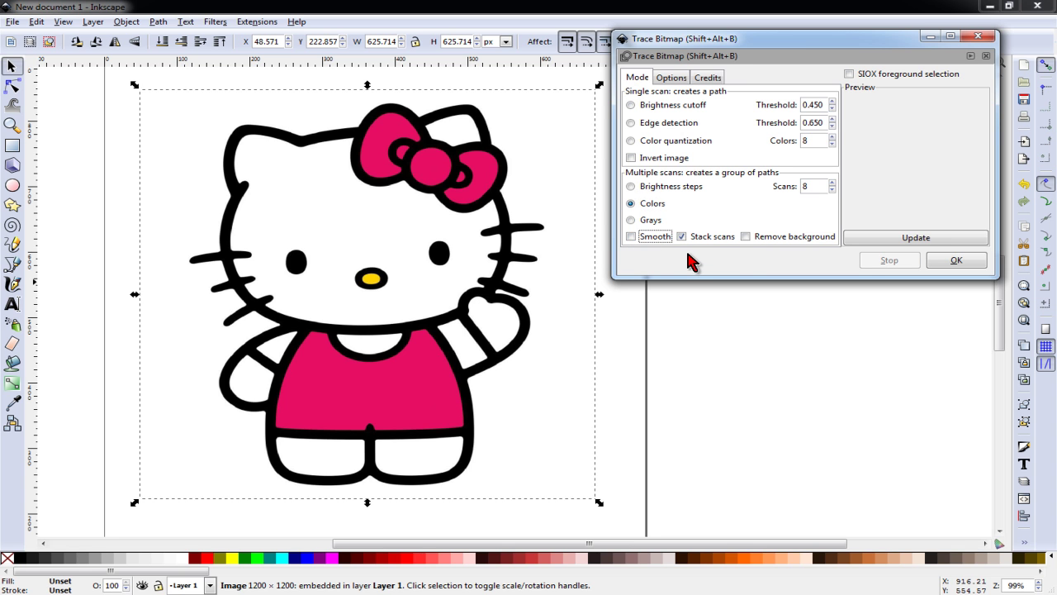
pyautogui.click(746, 237)
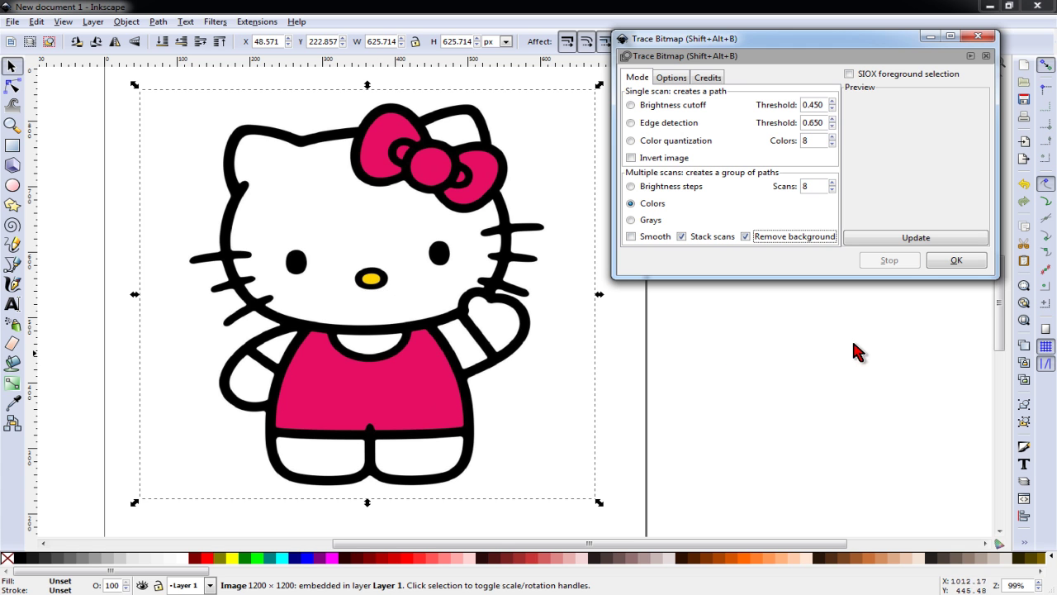
# Preview the trace at 3, then 4 colour scans, and run it with 4 scans
pyautogui.click(832, 190)
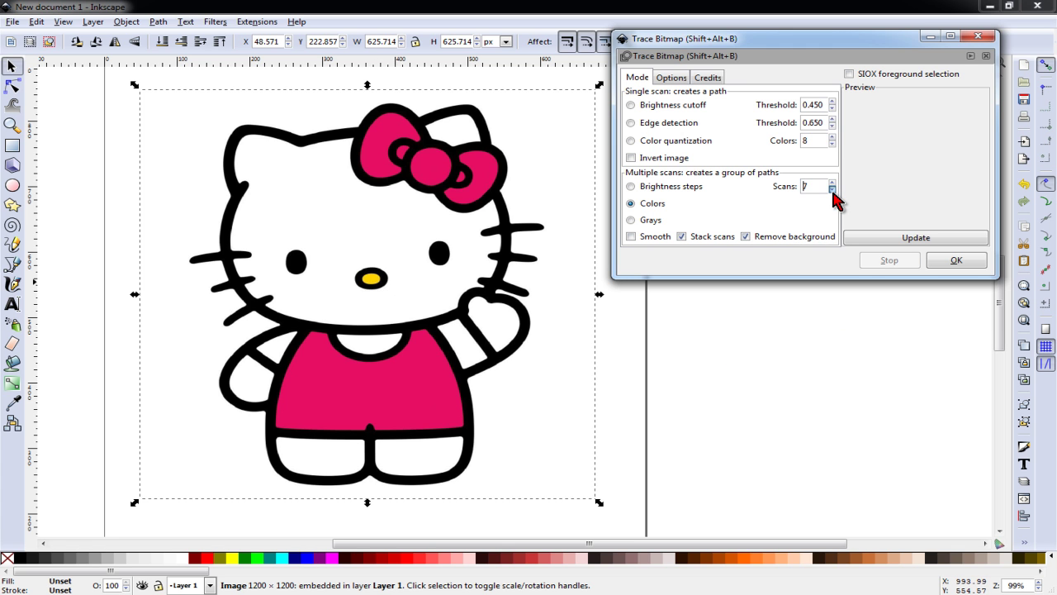
pyautogui.click(908, 239)
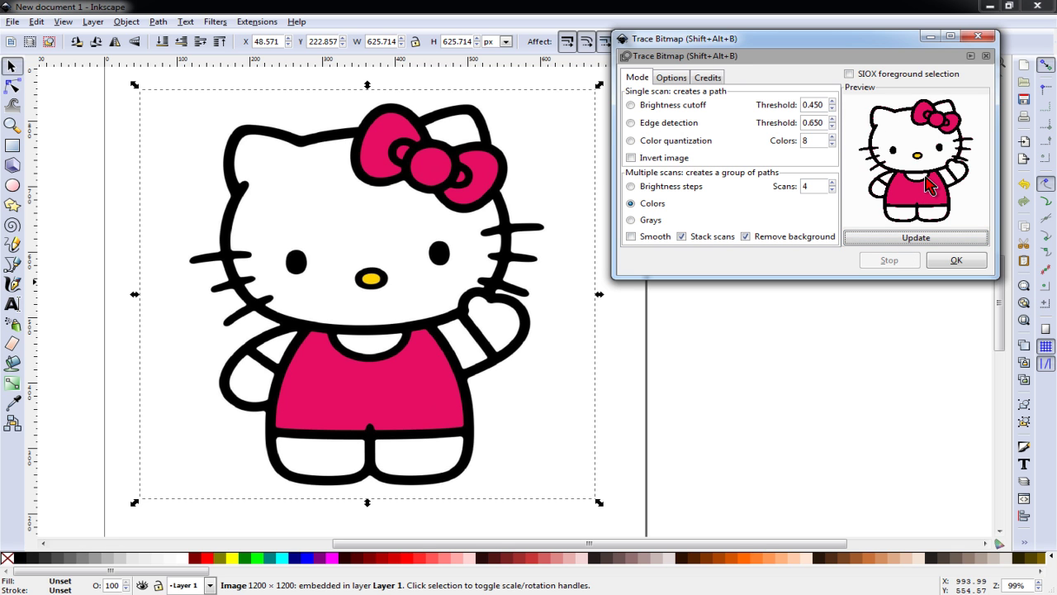
pyautogui.click(832, 190)
pyautogui.click(896, 238)
pyautogui.click(831, 183)
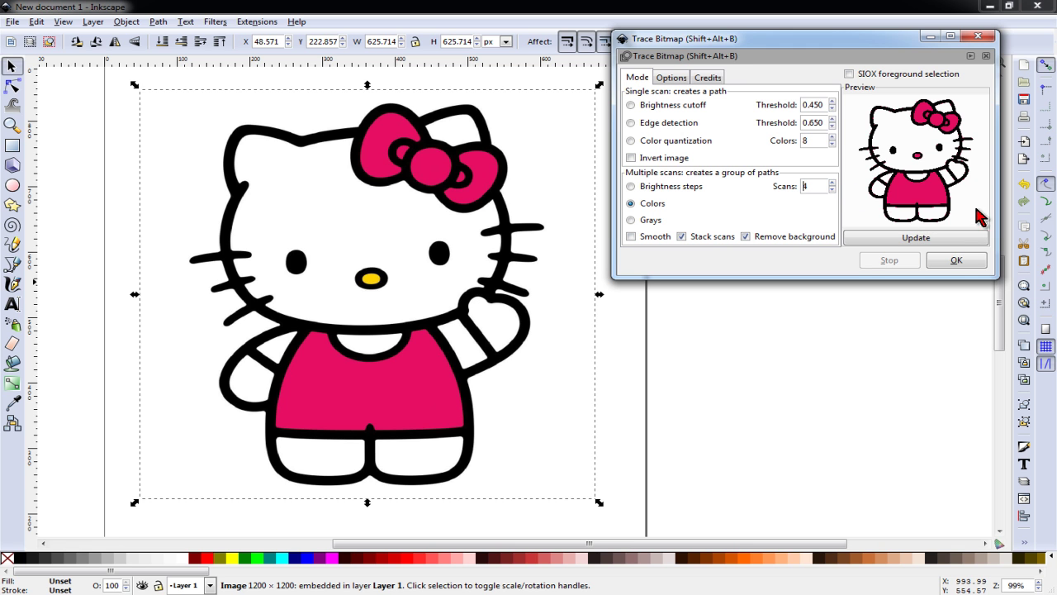
pyautogui.click(899, 248)
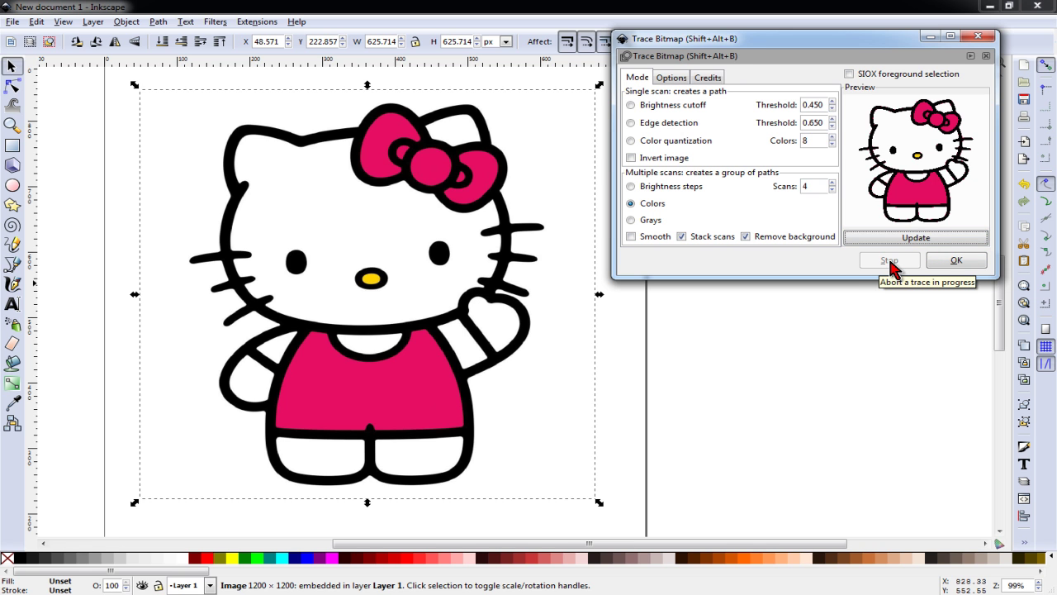
pyautogui.click(962, 262)
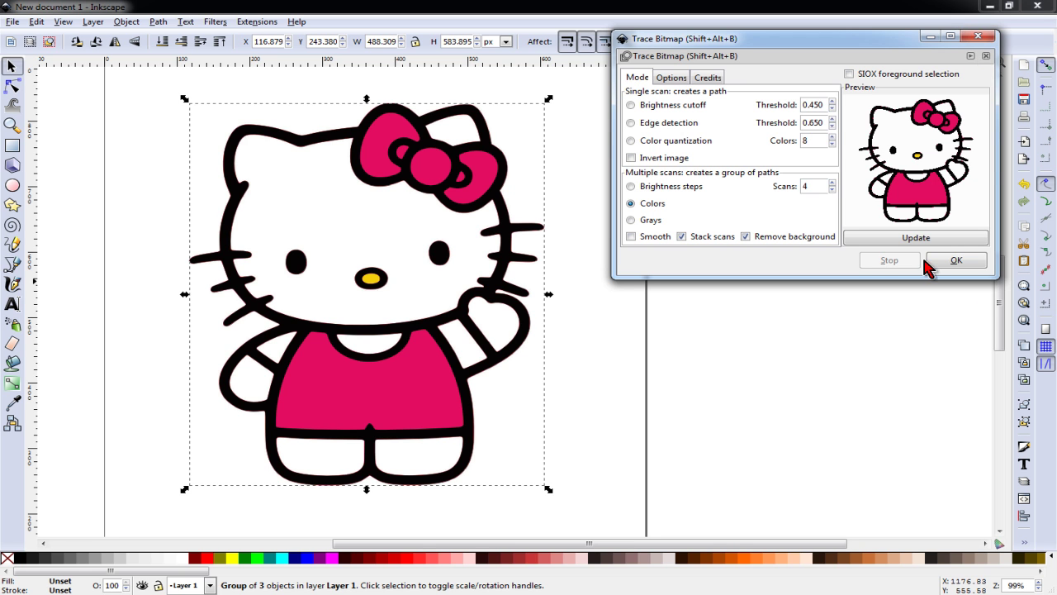
# Delete the original bitmap under the trace and return the traced Hello Kitty to the page
pyautogui.click(979, 38)
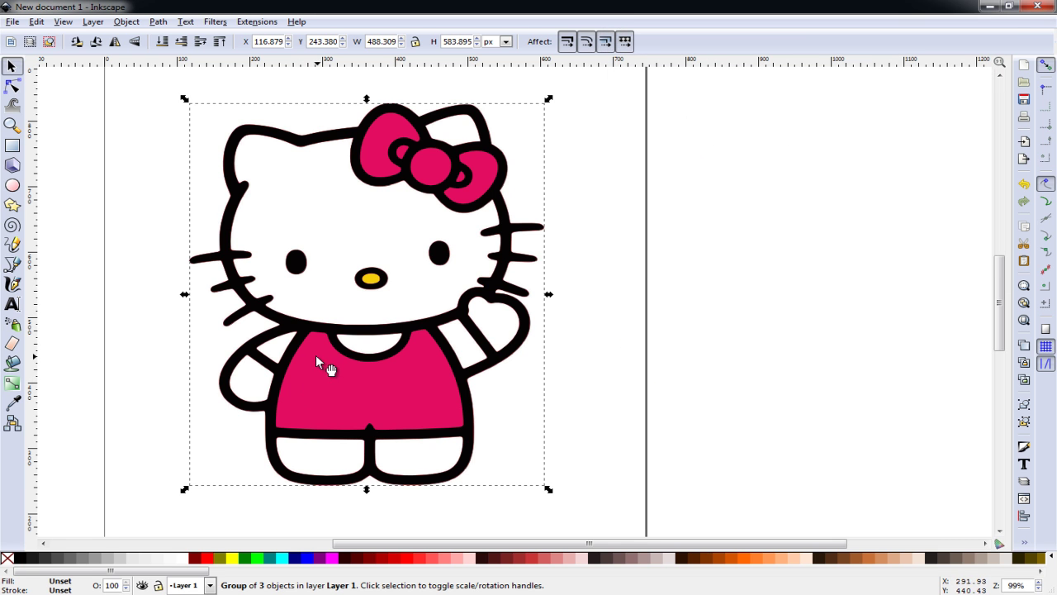
pyautogui.moveTo(317, 356)
pyautogui.mouseDown()
pyautogui.moveTo(385, 365)
pyautogui.moveTo(637, 348)
pyautogui.mouseUp()
pyautogui.click(333, 373)
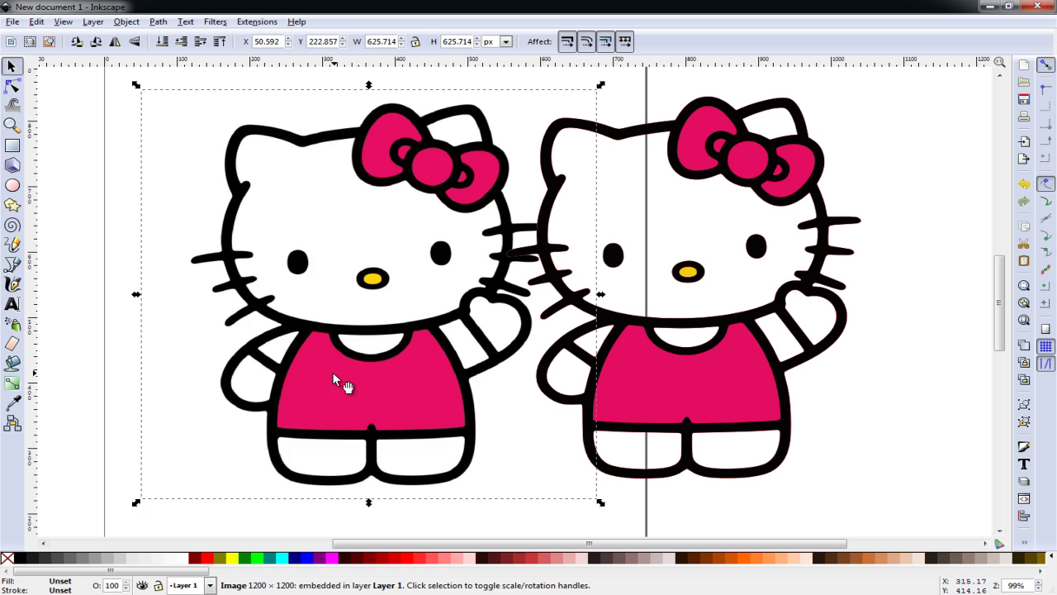
pyautogui.press('Delete')
pyautogui.moveTo(626, 382); pyautogui.dragTo(322, 382)
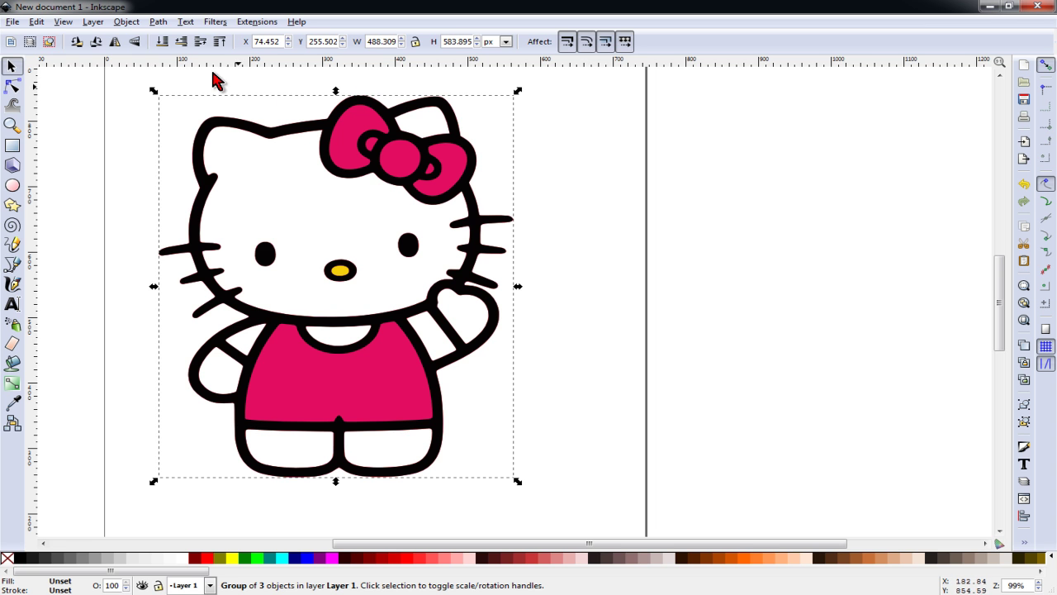
# Ungroup the trace into 3 paths and pull the pink and yellow layers aside
pyautogui.click(136, 22)
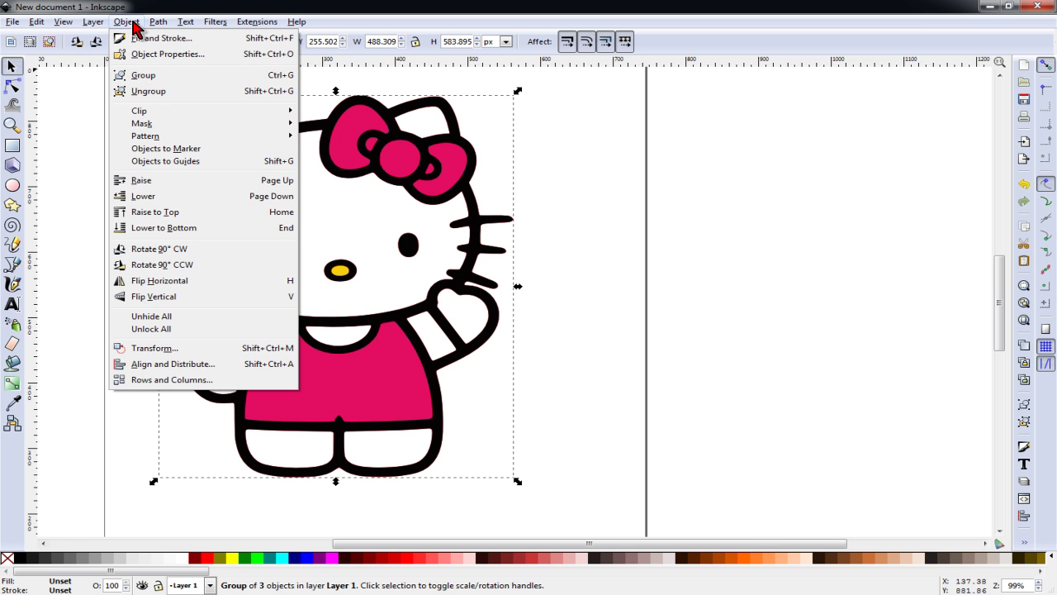
pyautogui.click(155, 91)
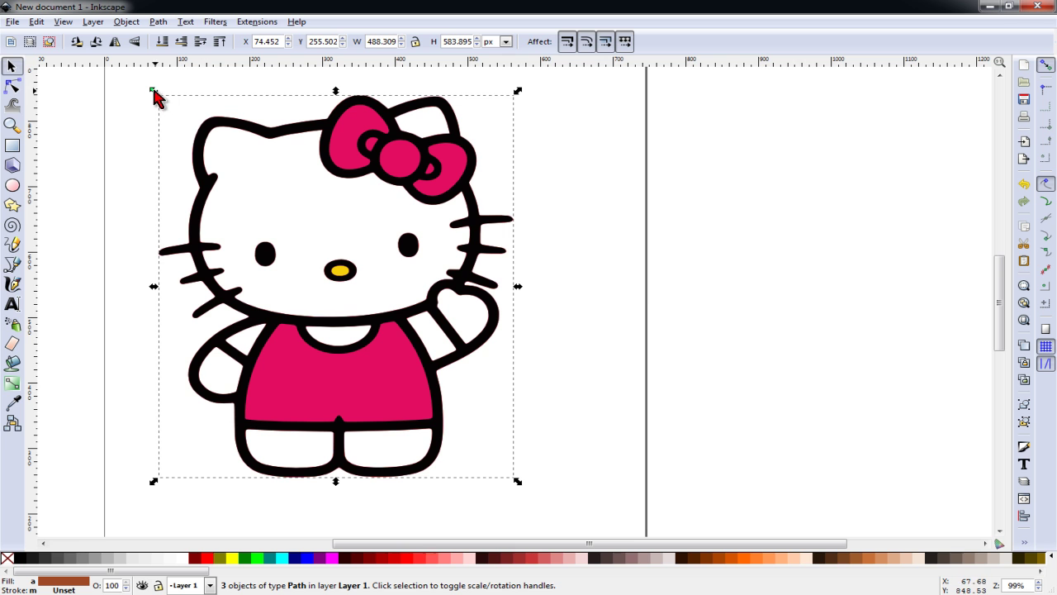
pyautogui.click(738, 278)
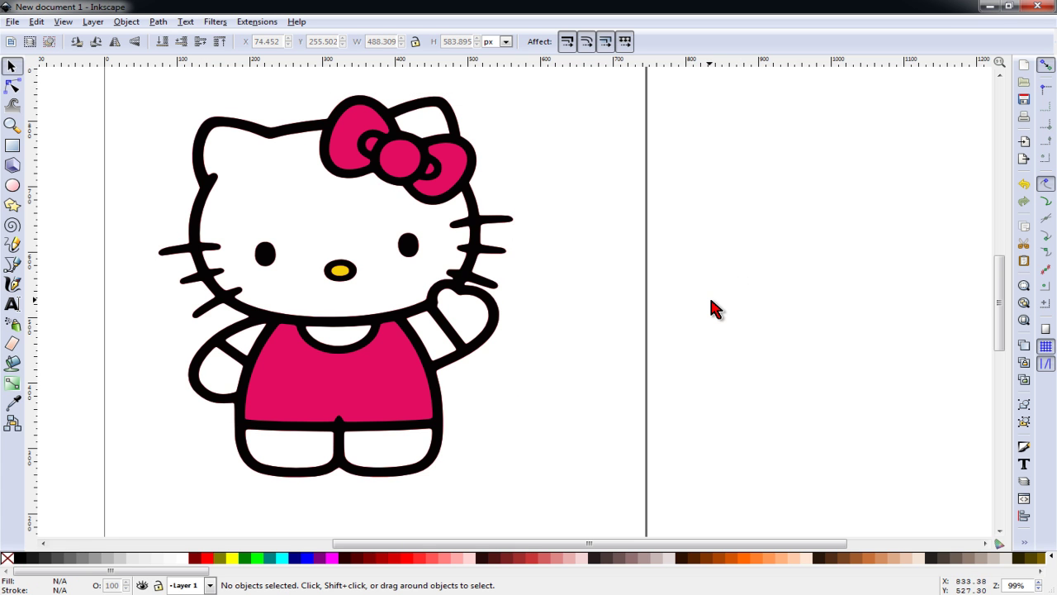
pyautogui.moveTo(283, 356); pyautogui.dragTo(762, 367)
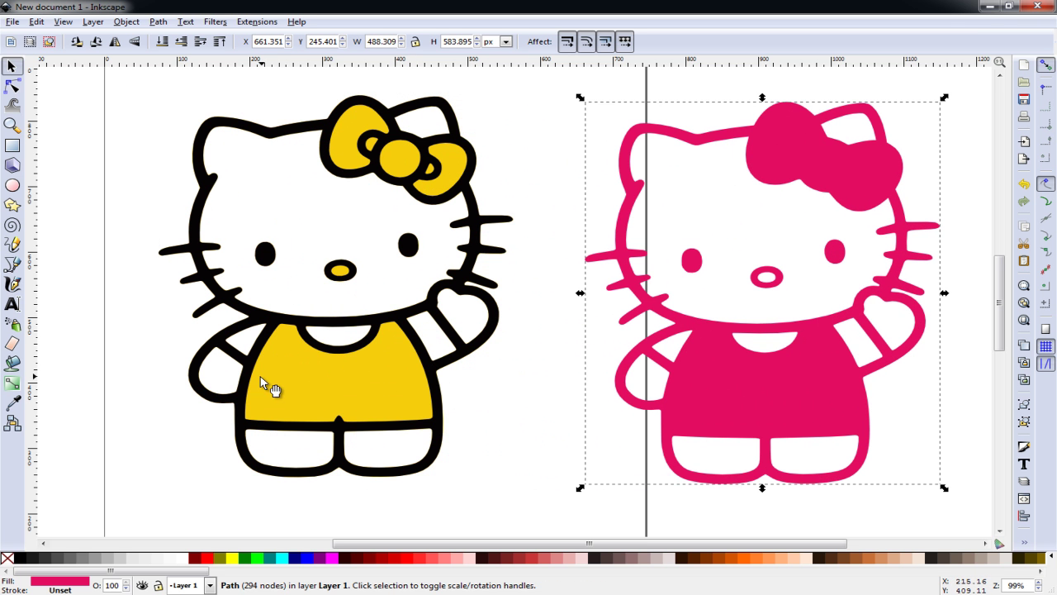
pyautogui.moveTo(260, 376)
pyautogui.mouseDown()
pyautogui.moveTo(676, 369)
pyautogui.moveTo(642, 375)
pyautogui.mouseUp()
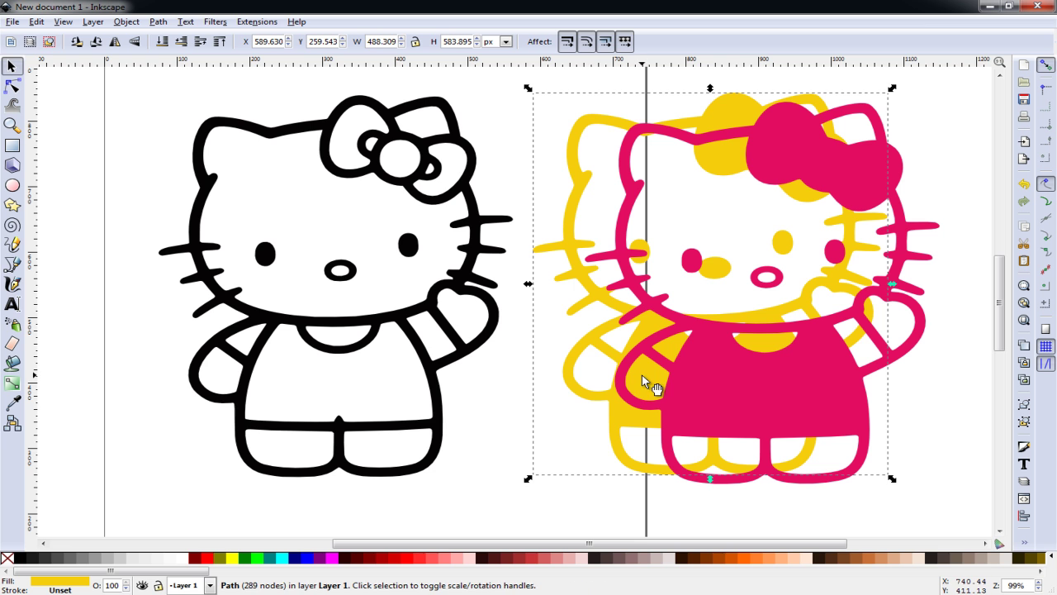
pyautogui.moveTo(331, 354); pyautogui.dragTo(268, 355)
# Delete the pink and yellow copies and shift the black outline onto the page
pyautogui.click(704, 381)
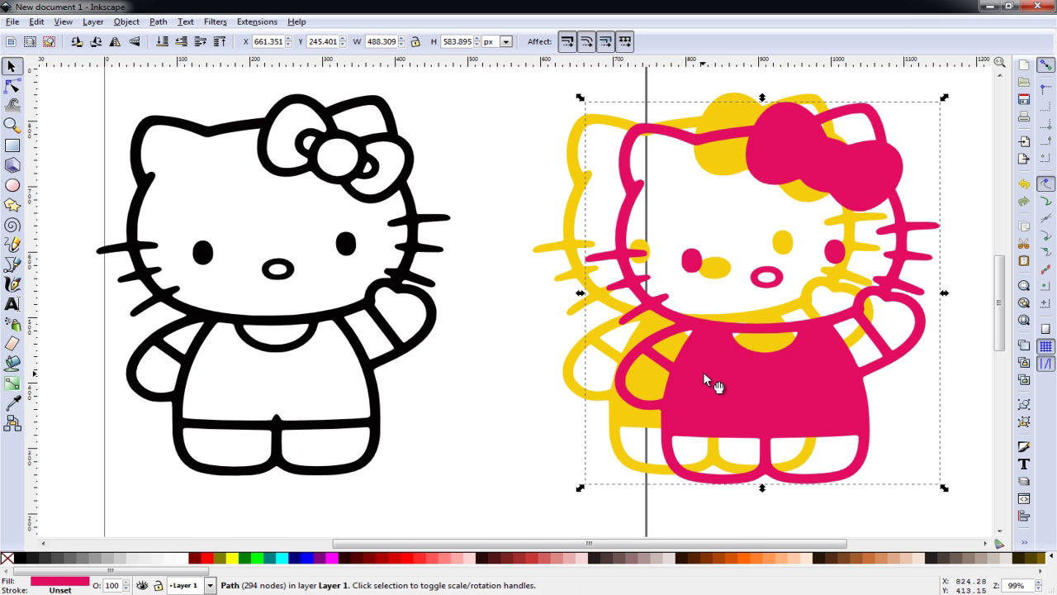
pyautogui.press('Delete')
pyautogui.click(703, 377)
pyautogui.press('Delete')
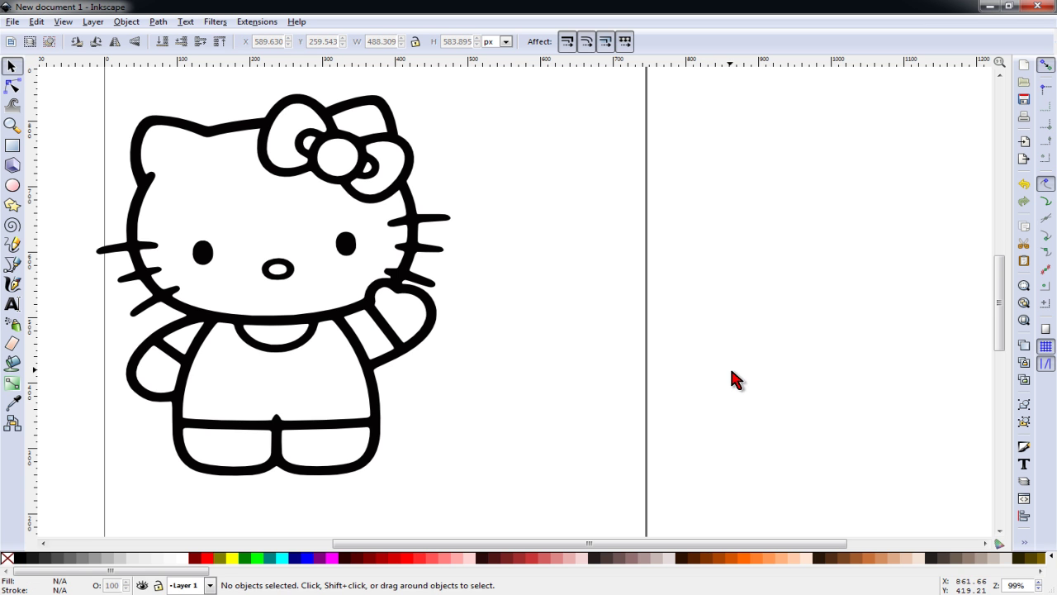
pyautogui.moveTo(343, 330); pyautogui.dragTo(405, 342)
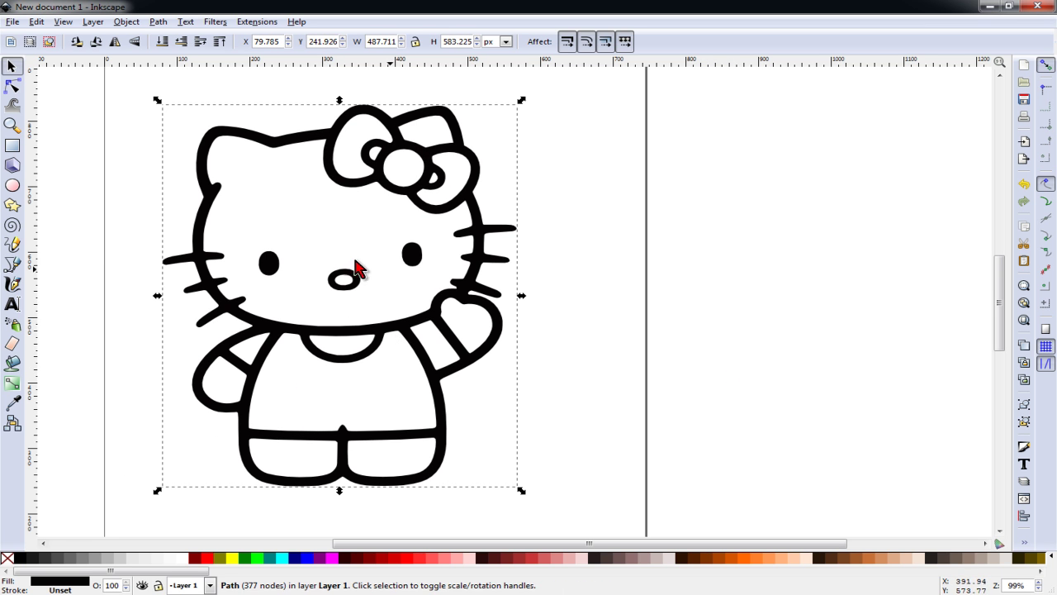
# Switch to the Paint Bucket with magenta pink as the fill and zoom in on the drawing
pyautogui.click(665, 376)
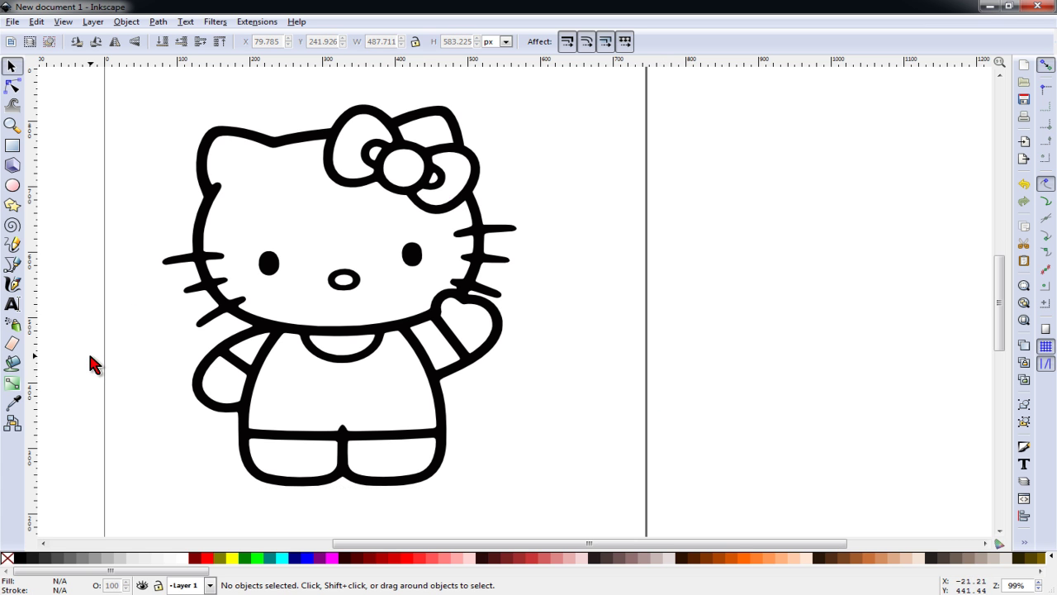
pyautogui.click(12, 363)
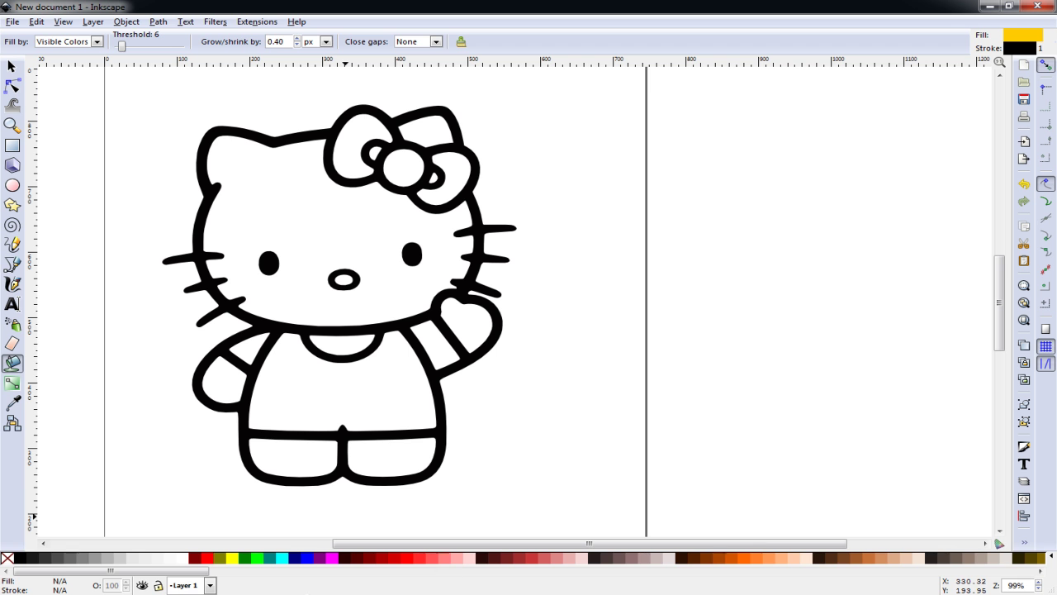
pyautogui.moveTo(200, 578); pyautogui.dragTo(1015, 580)
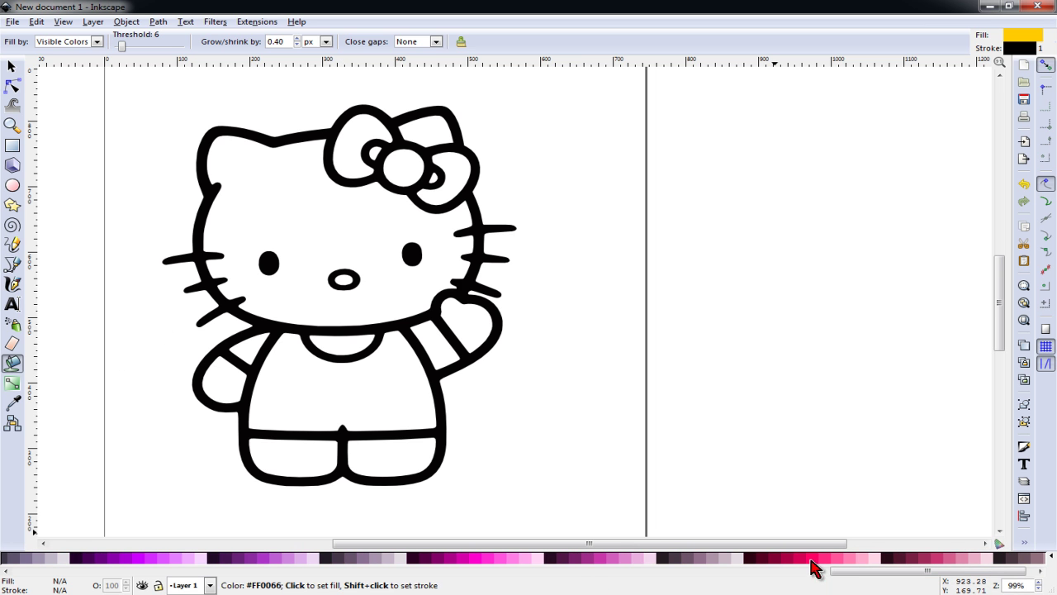
pyautogui.click(491, 567)
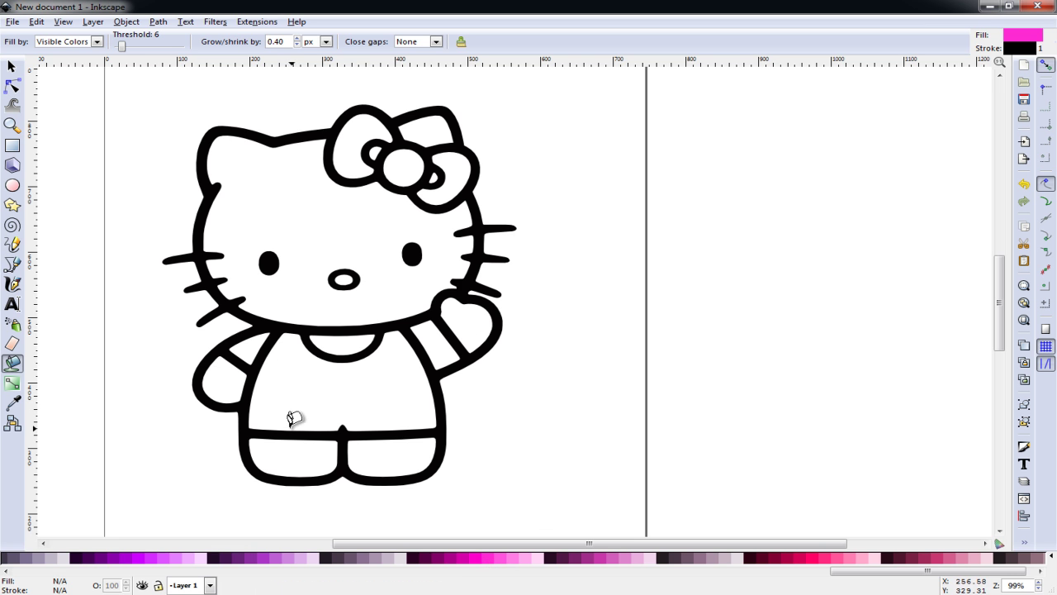
pyautogui.press('+')
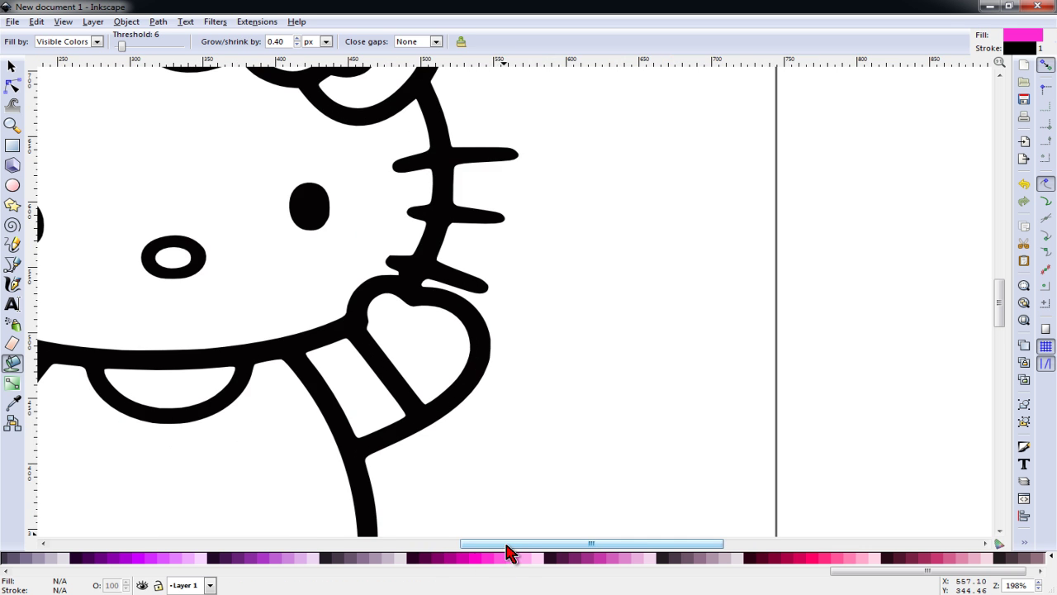
pyautogui.moveTo(508, 545); pyautogui.dragTo(425, 547)
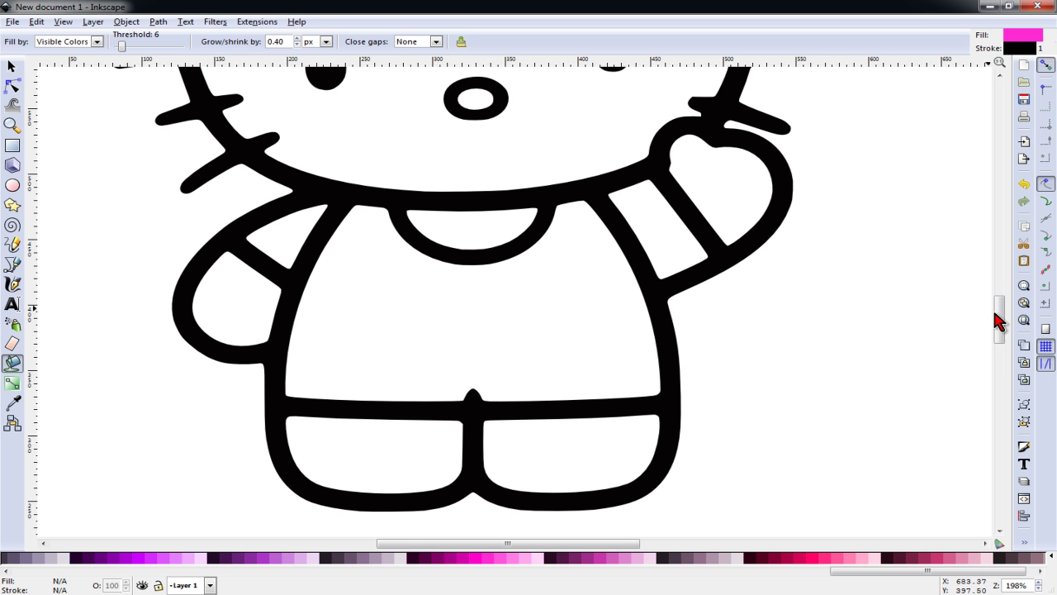
pyautogui.moveTo(1000, 324); pyautogui.dragTo(1000, 308)
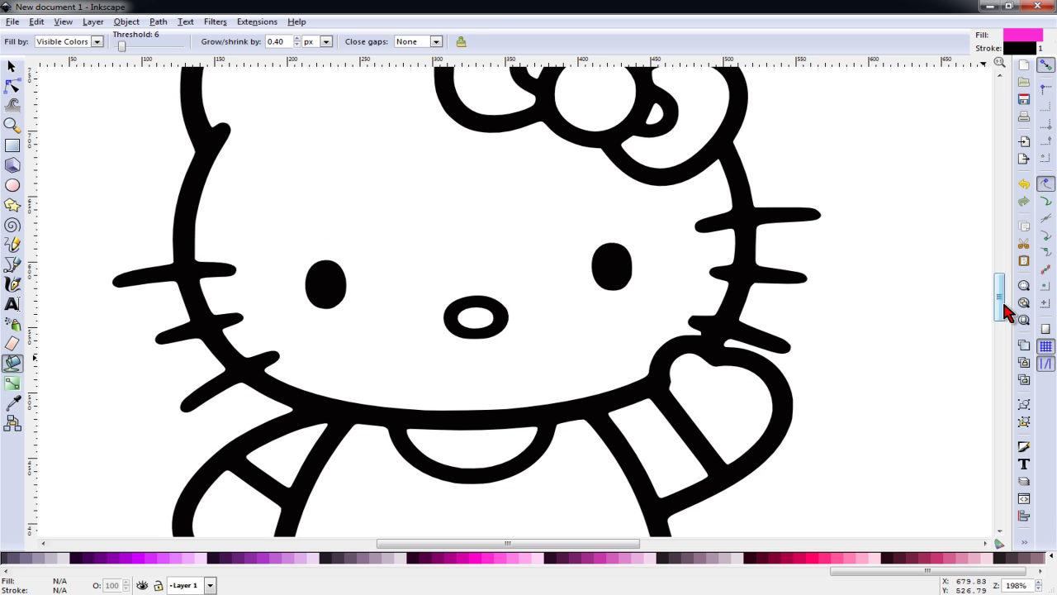
pyautogui.moveTo(1001, 312); pyautogui.dragTo(1001, 334)
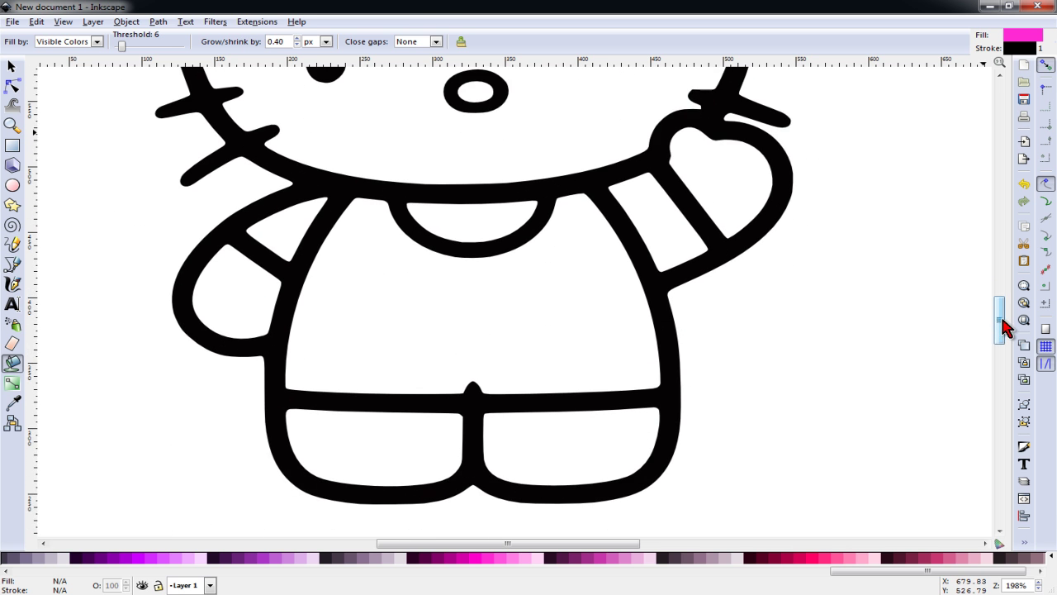
# Fill the shirt, both bow loops, the loop's small hole and the centre knot pink
pyautogui.click(493, 320)
pyautogui.scroll(5, 775, 368)
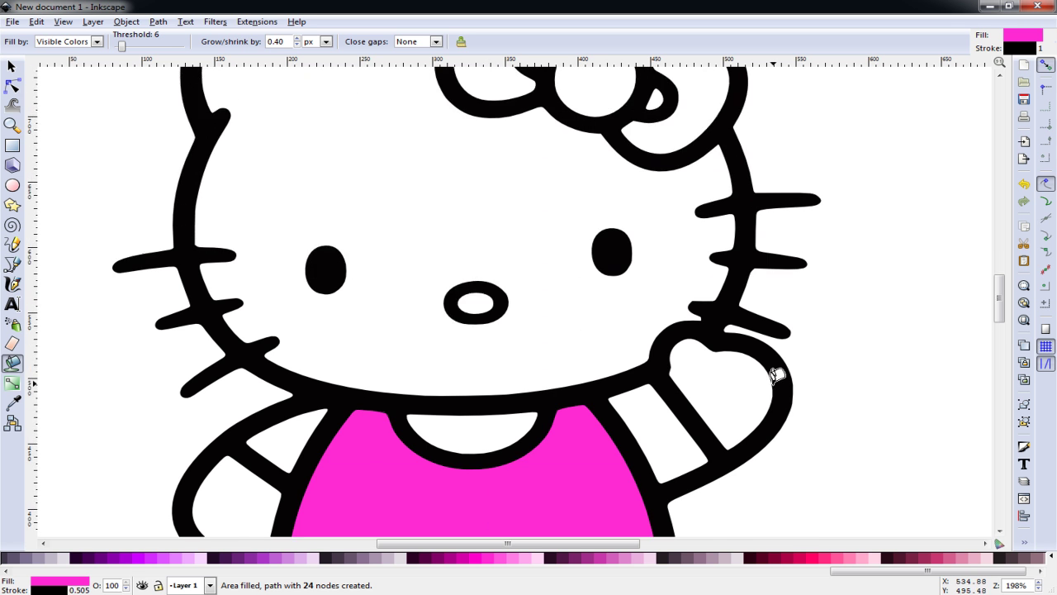
pyautogui.scroll(5, 777, 376)
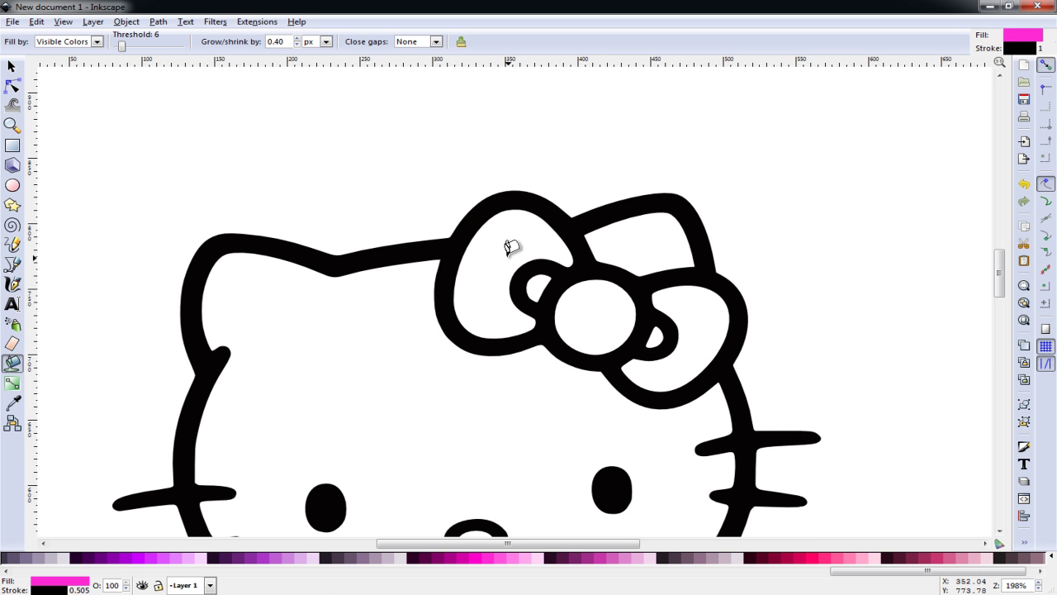
pyautogui.click(523, 272)
pyautogui.click(535, 283)
pyautogui.click(598, 301)
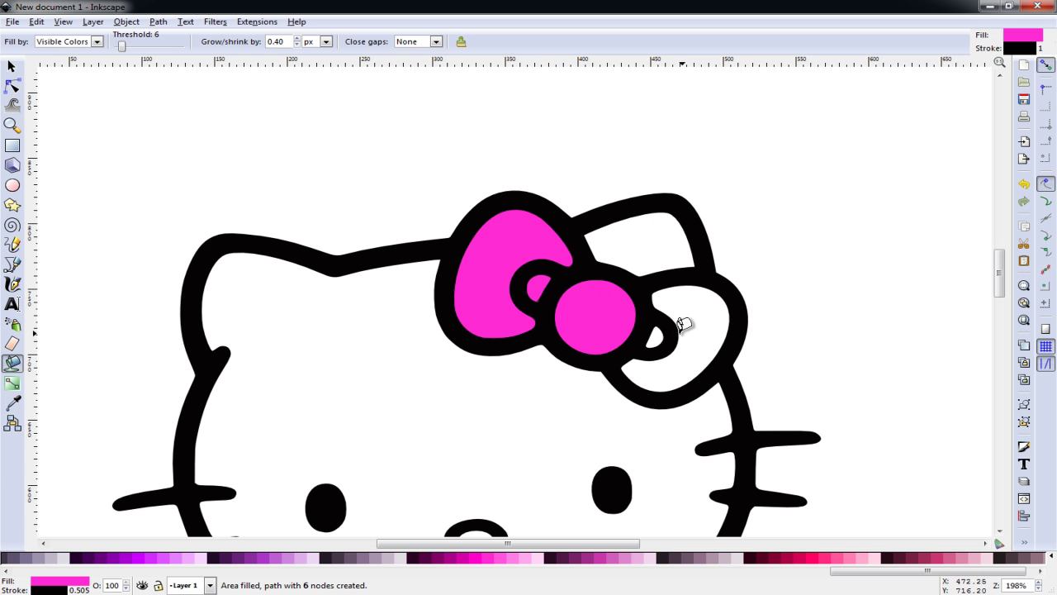
pyautogui.click(714, 322)
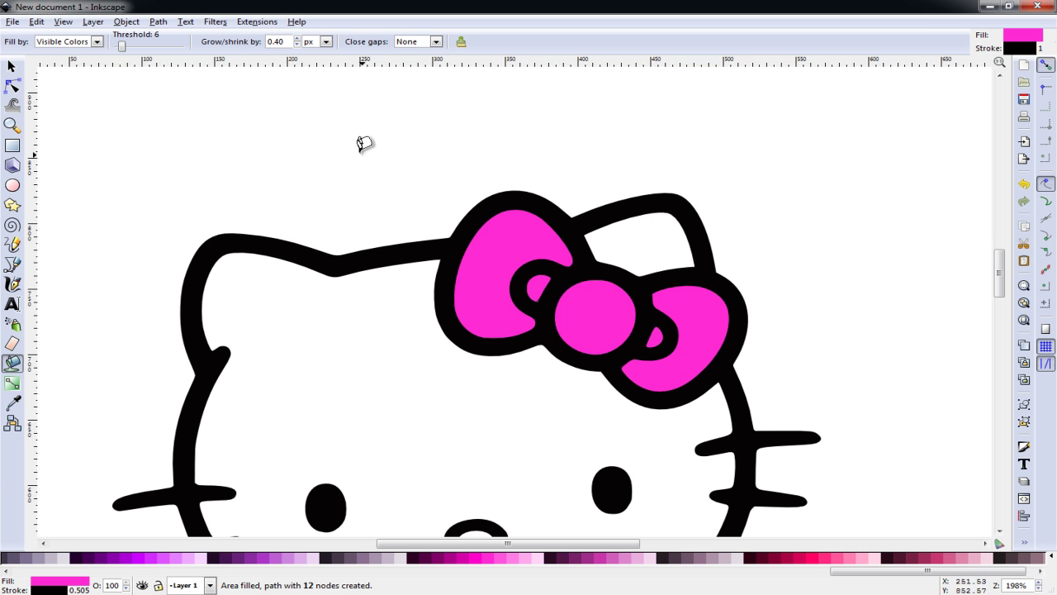
pyautogui.keyDown('ctrl'); pyautogui.scroll(-1, 269, 248); pyautogui.keyUp('ctrl')
pyautogui.scroll(-6, 276, 275)
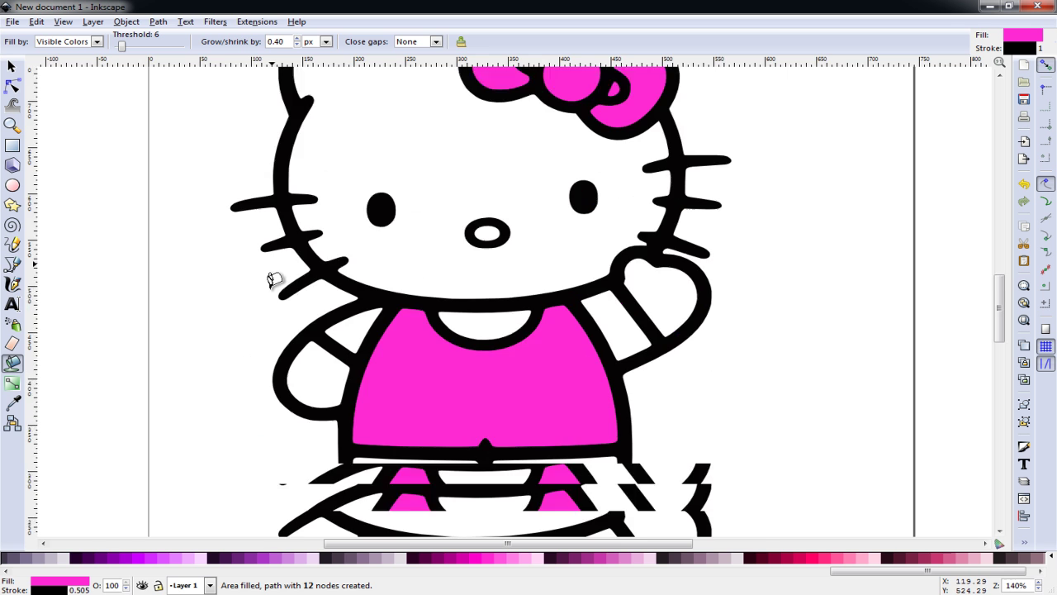
# Select all the pink bow pieces together with the pink shirt
pyautogui.scroll(2, 274, 276)
pyautogui.keyDown('ctrl'); pyautogui.scroll(-1, 274, 279); pyautogui.keyUp('ctrl')
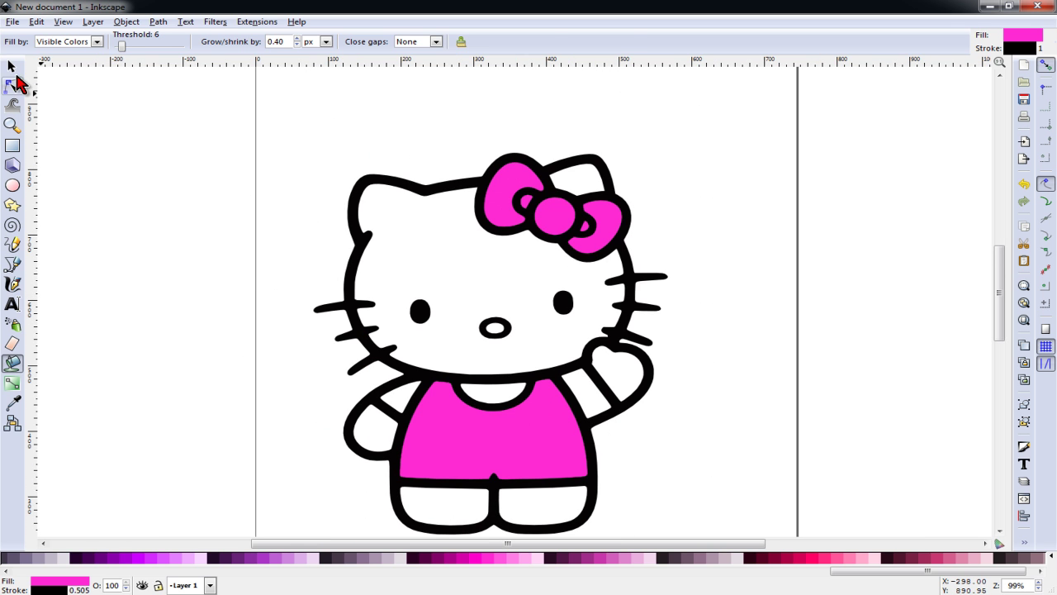
pyautogui.click(12, 66)
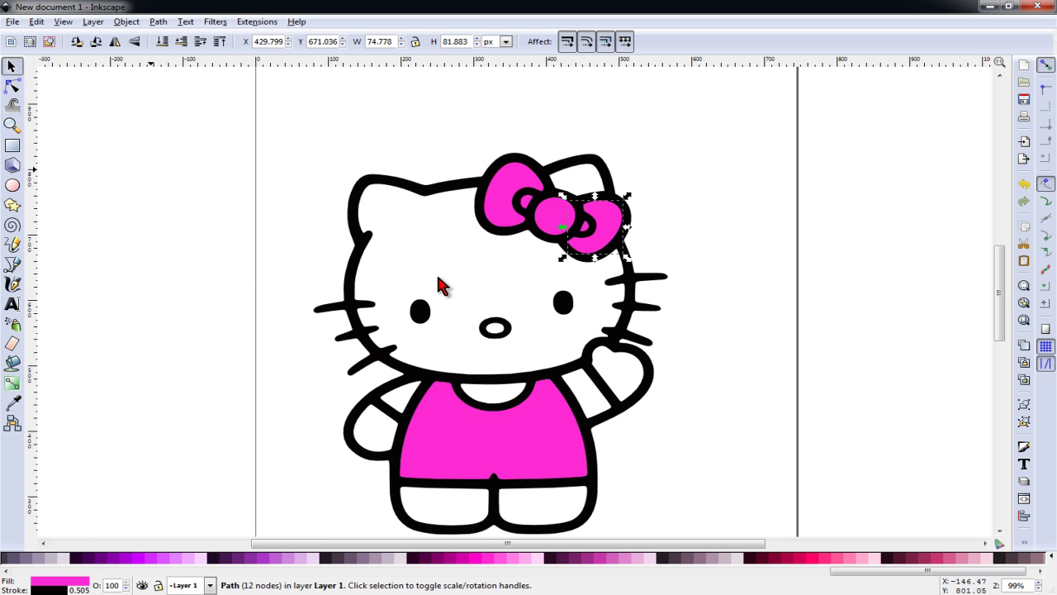
pyautogui.click(546, 217)
pyautogui.click(493, 189)
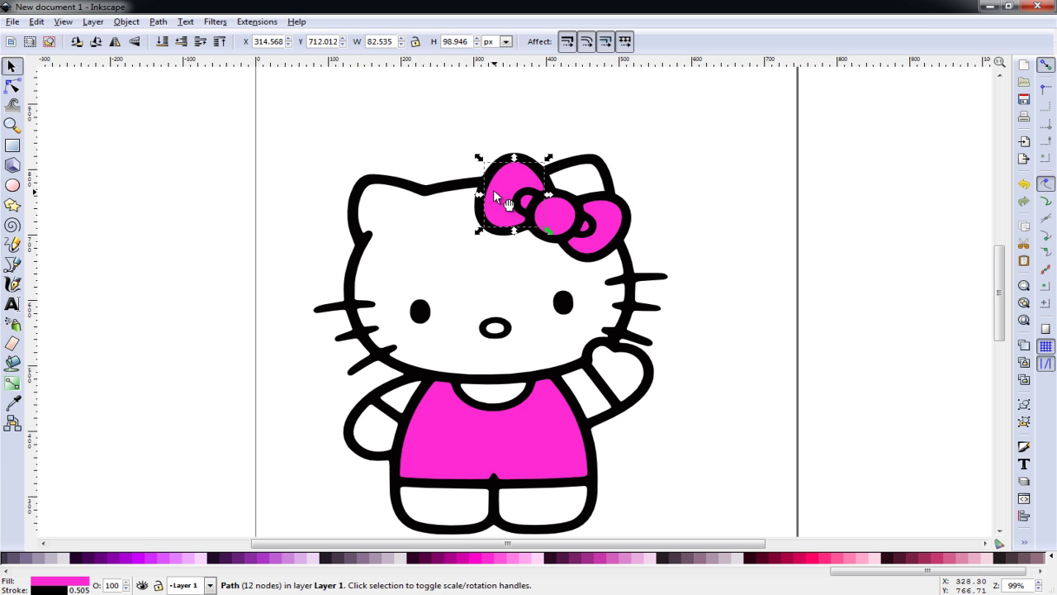
pyautogui.click(498, 457)
pyautogui.moveTo(436, 114); pyautogui.dragTo(700, 271)
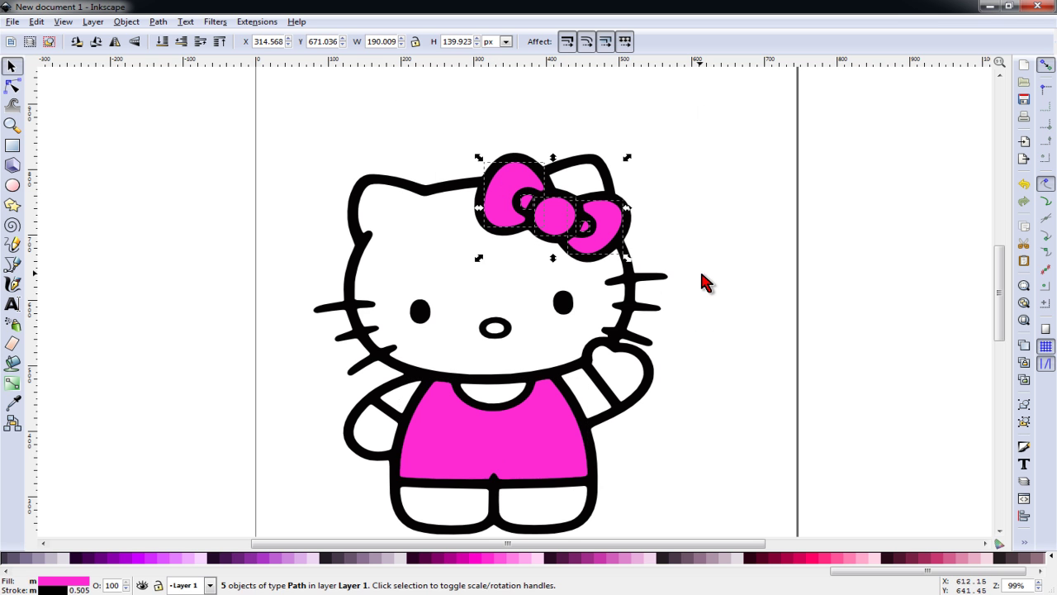
pyautogui.keyDown('shift'); pyautogui.click(541, 436); pyautogui.keyUp('shift')
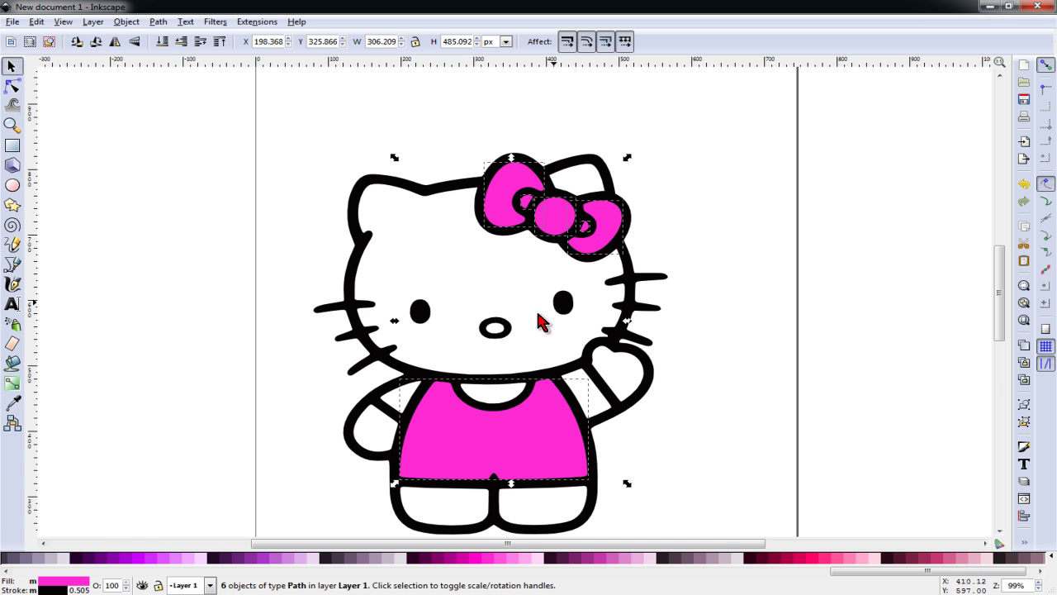
# Combine the selection into one pink path, test-move it, and undo the move
pyautogui.click(157, 23)
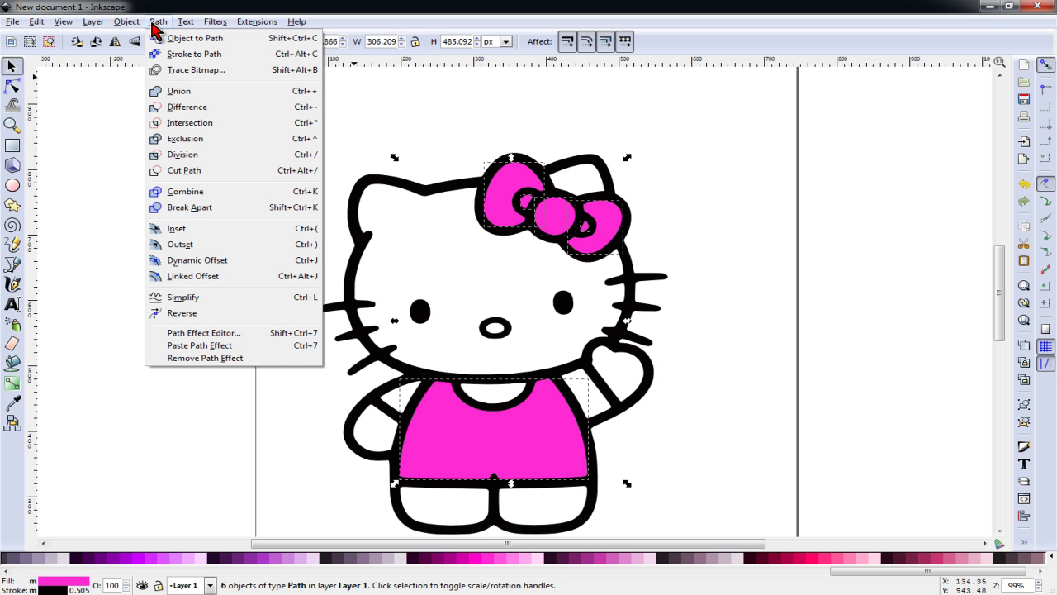
pyautogui.click(185, 190)
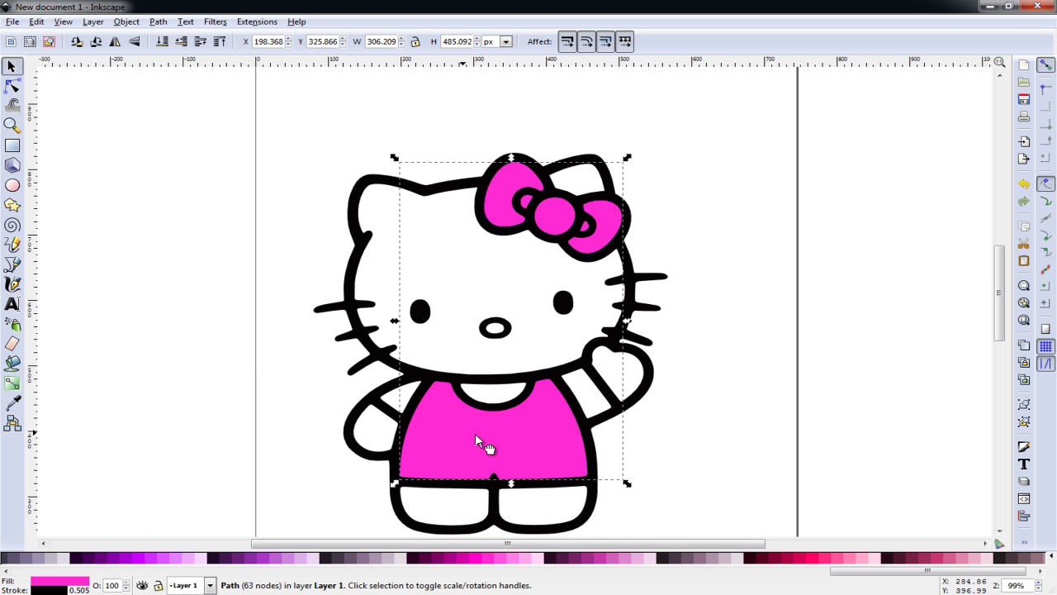
pyautogui.moveTo(477, 438); pyautogui.dragTo(750, 435)
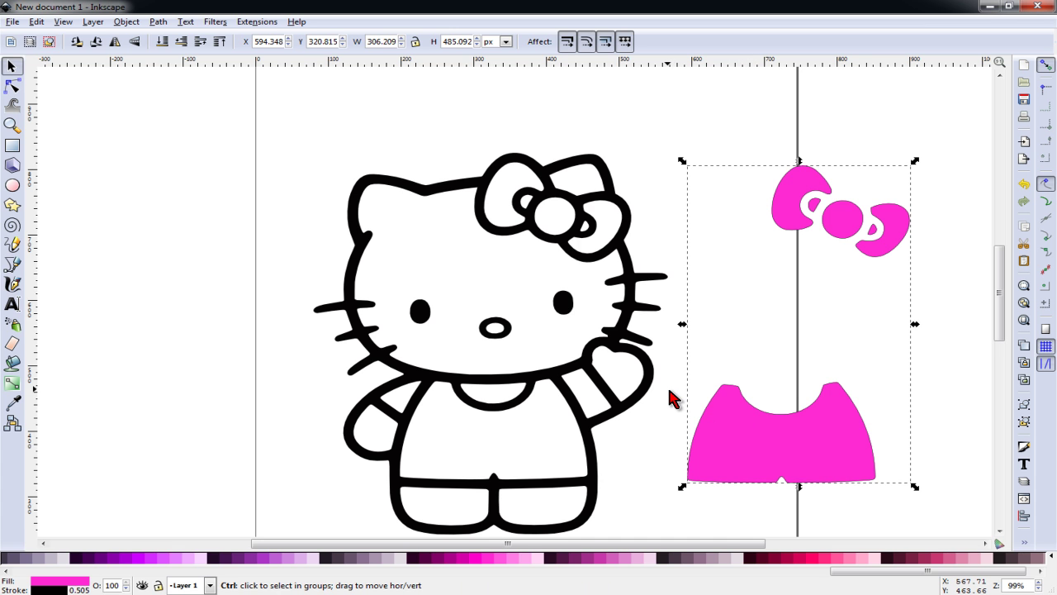
pyautogui.hotkey('ctrl', 'z')
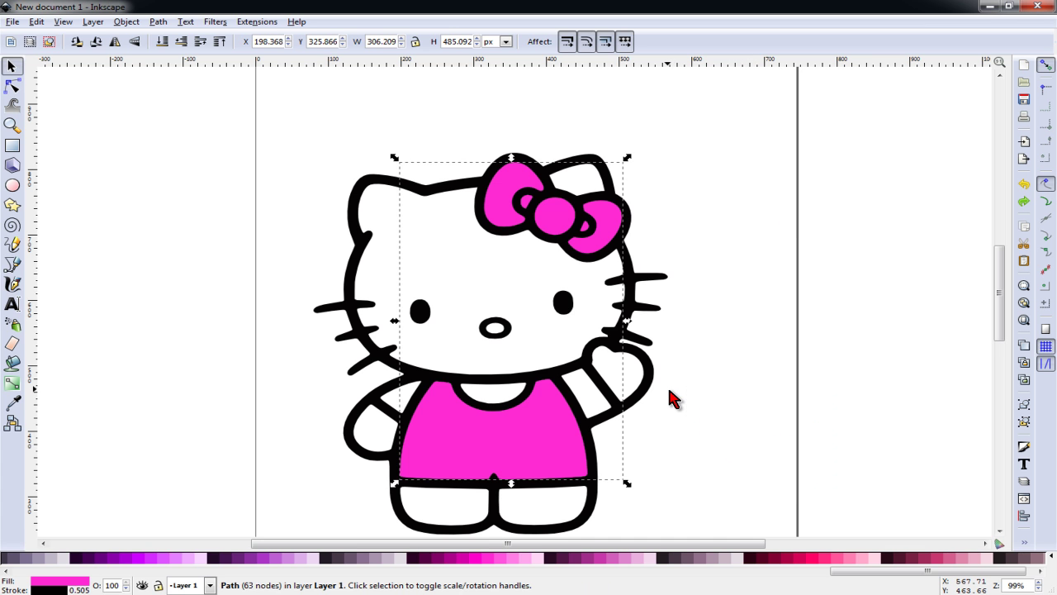
# Fill Hello Kitty's nose yellow with the Paint Bucket and zoom out to review the colours
pyautogui.click(193, 194)
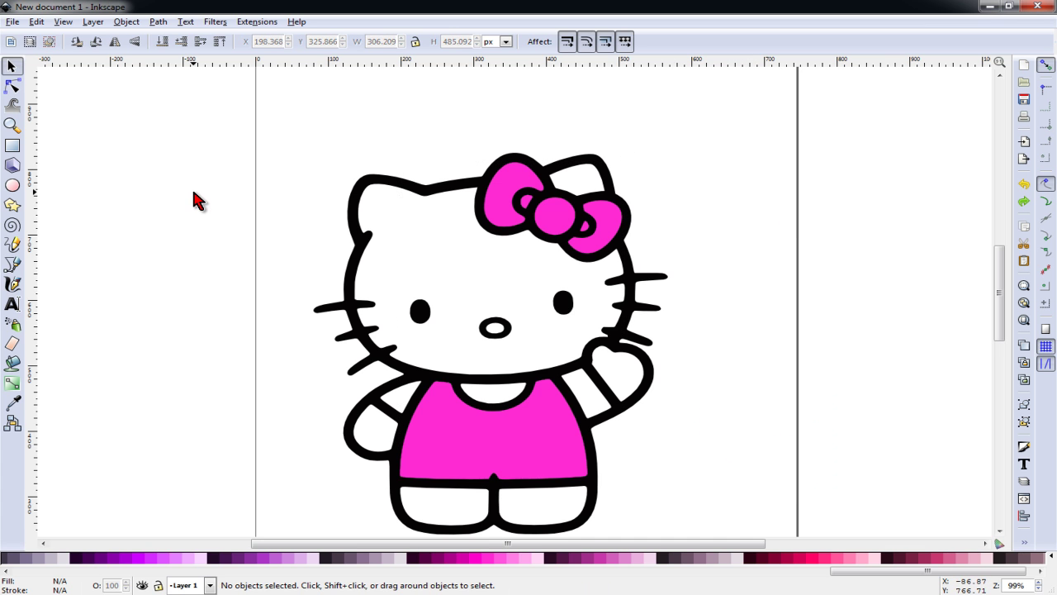
pyautogui.click(13, 364)
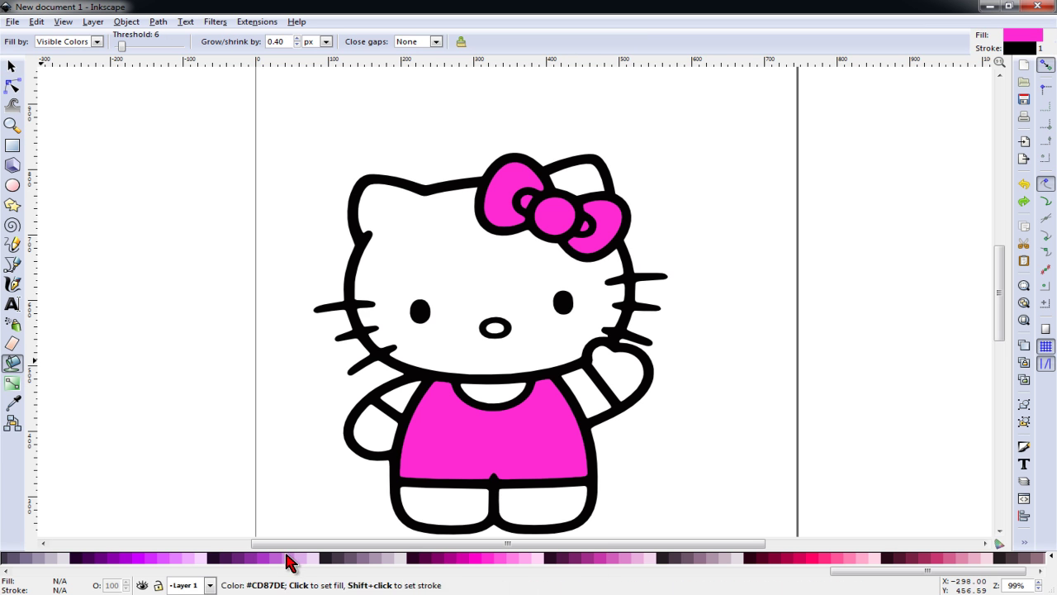
pyautogui.moveTo(831, 574); pyautogui.dragTo(3, 581)
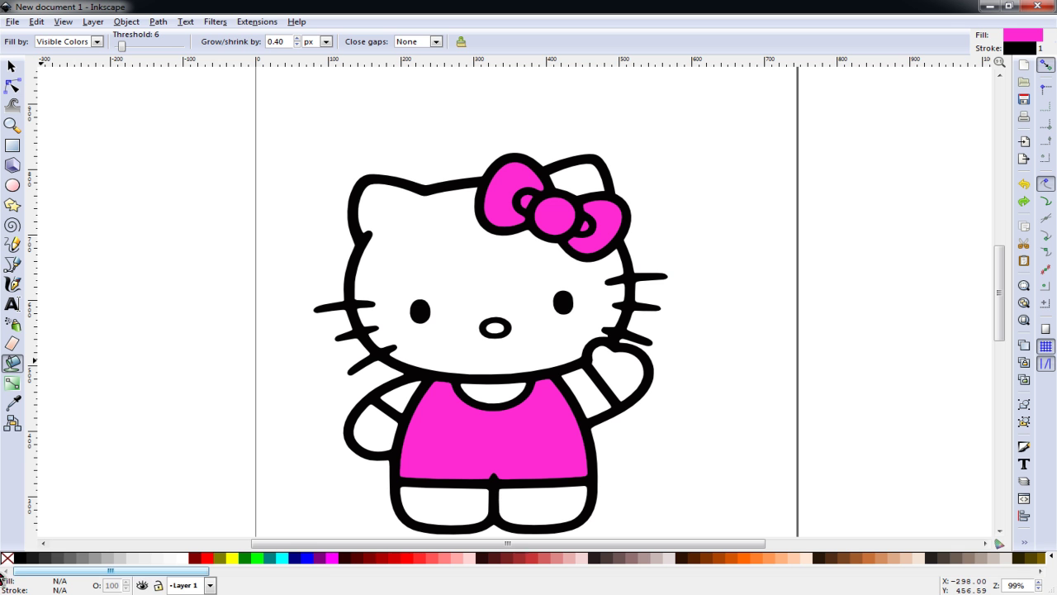
pyautogui.click(234, 558)
pyautogui.scroll(4, 503, 366)
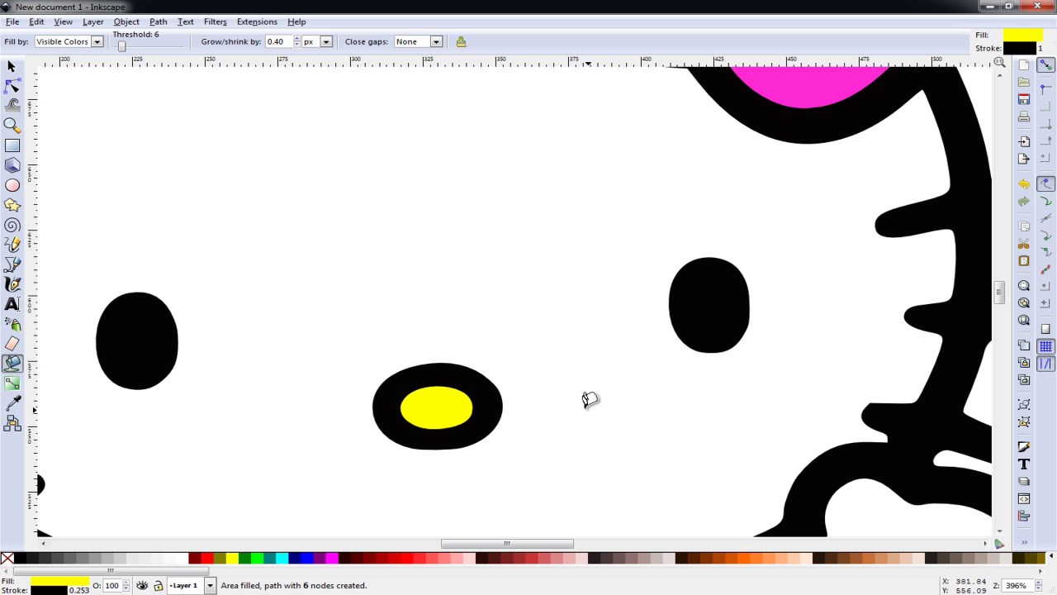
pyautogui.scroll(-4, 589, 399)
pyautogui.scroll(-1, 586, 402)
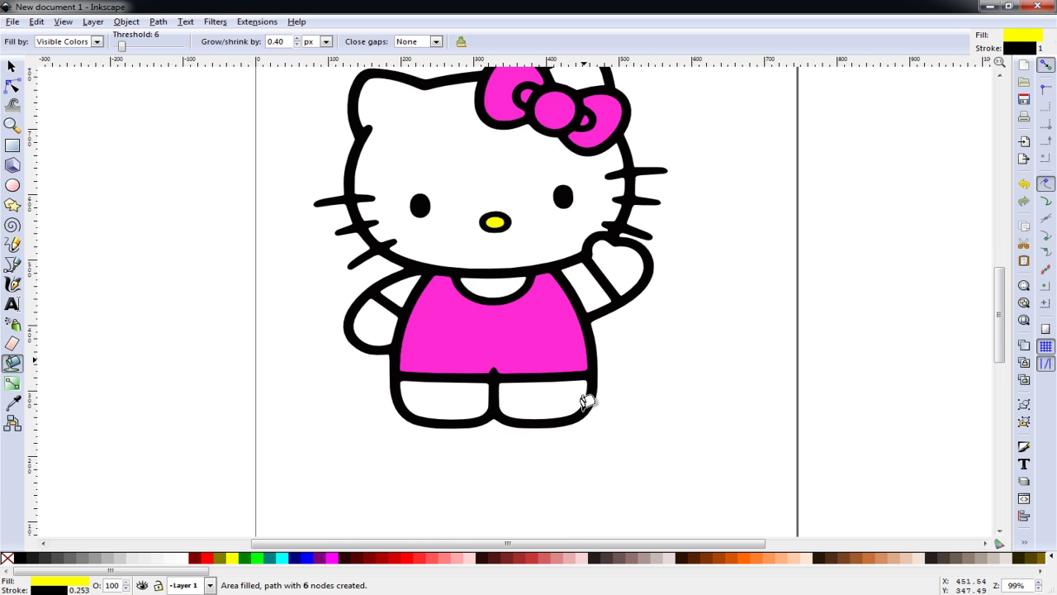
pyautogui.scroll(1, 586, 402)
pyautogui.scroll(-1, 586, 402)
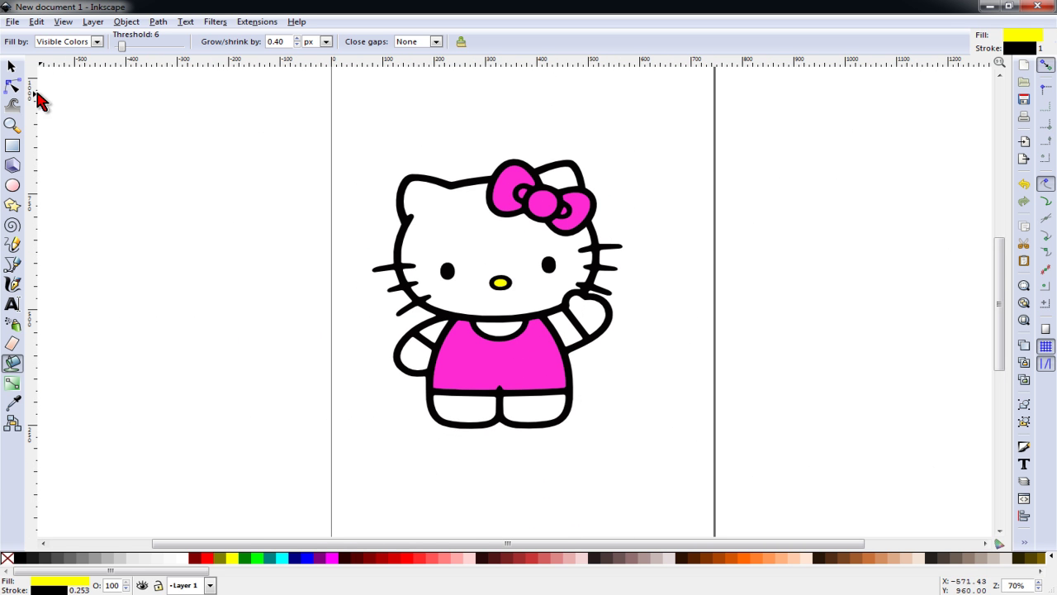
pyautogui.click(12, 67)
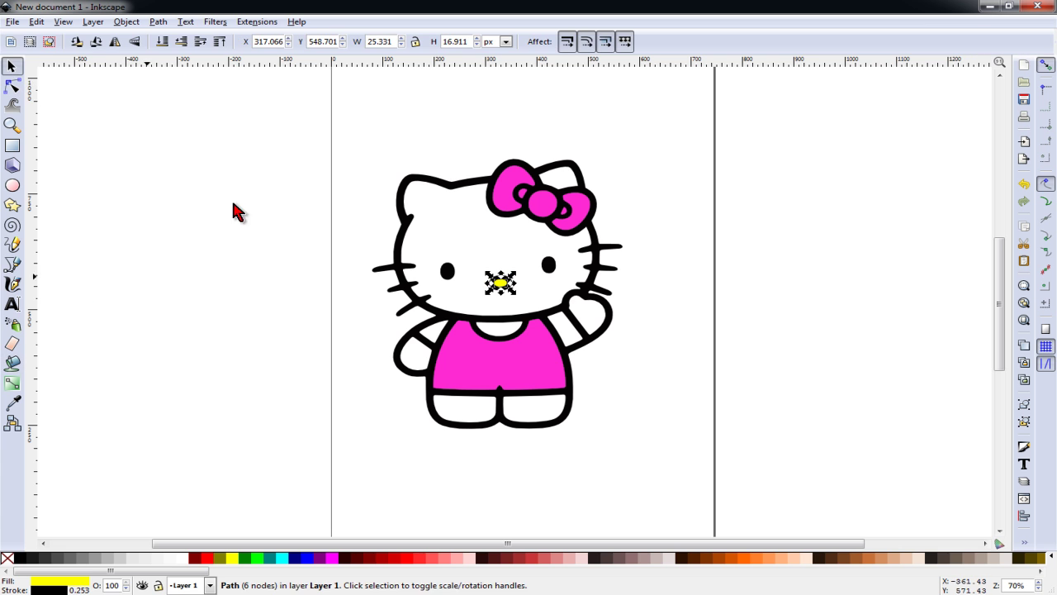
# Draw a green 1048.57 × 795.714 px rectangle over the page and lower it to the bottom
pyautogui.click(307, 207)
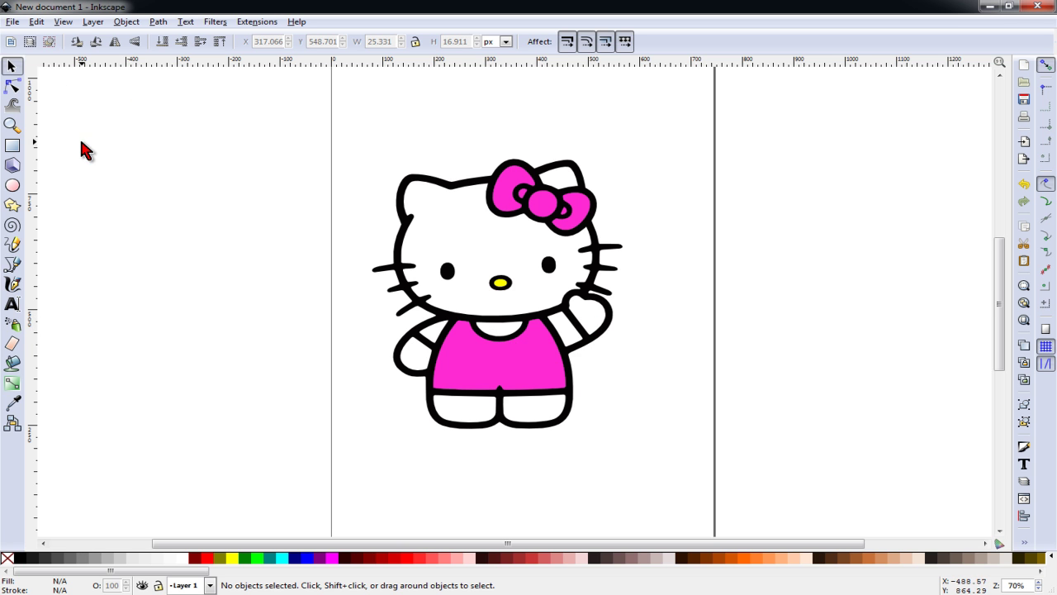
pyautogui.click(12, 149)
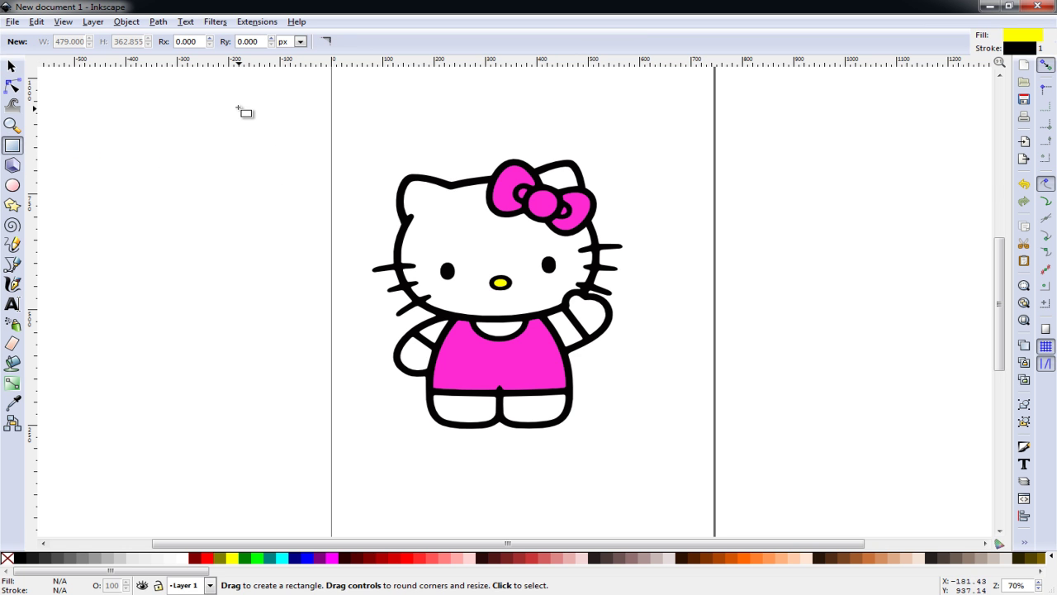
pyautogui.moveTo(238, 107)
pyautogui.mouseDown()
pyautogui.moveTo(667, 380)
pyautogui.moveTo(776, 474)
pyautogui.mouseUp()
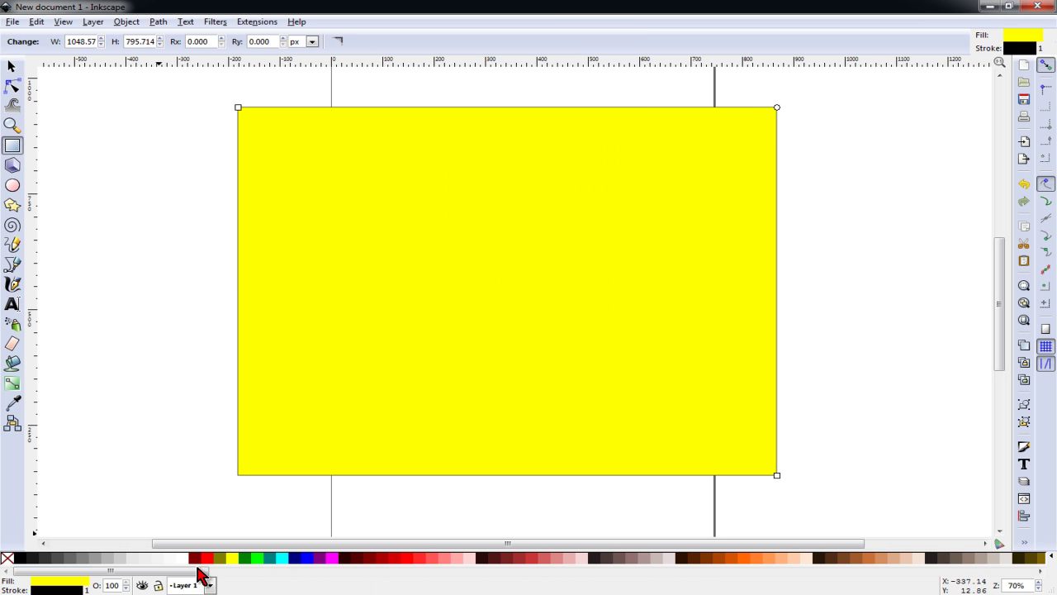
pyautogui.click(246, 559)
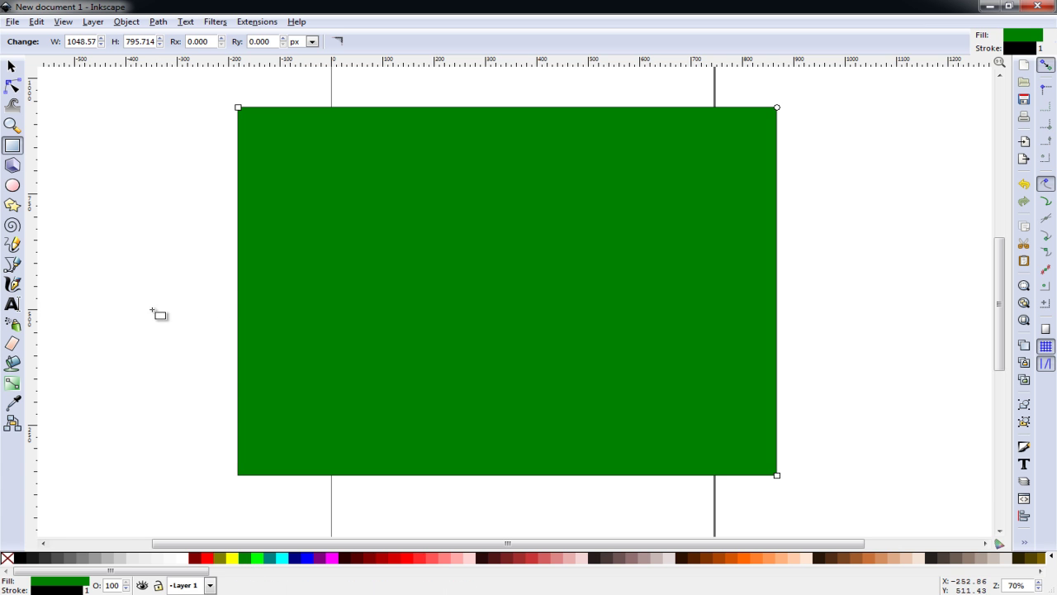
pyautogui.click(124, 23)
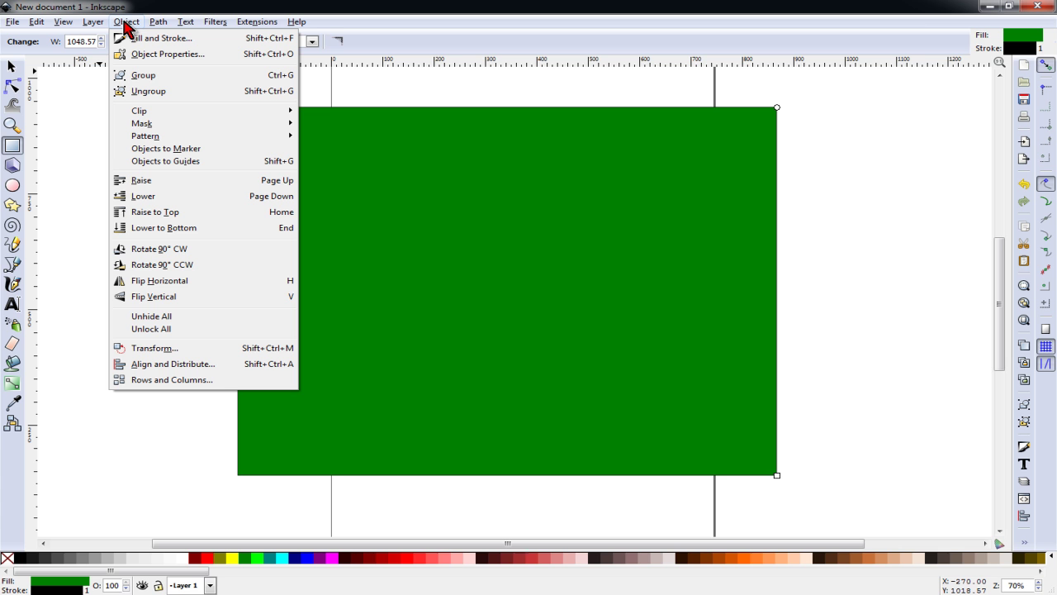
pyautogui.click(194, 227)
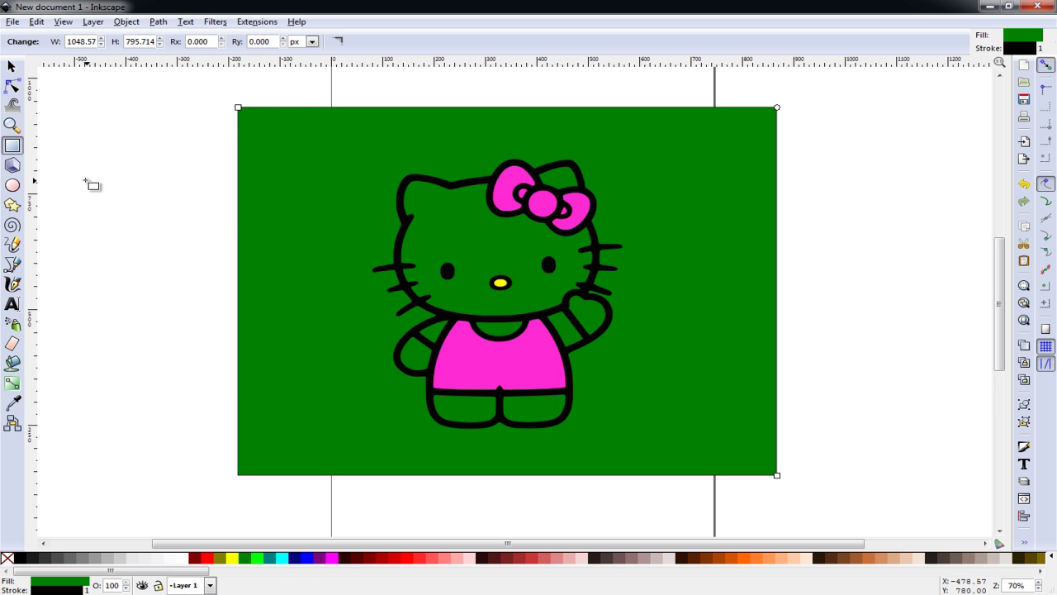
pyautogui.press('Escape')
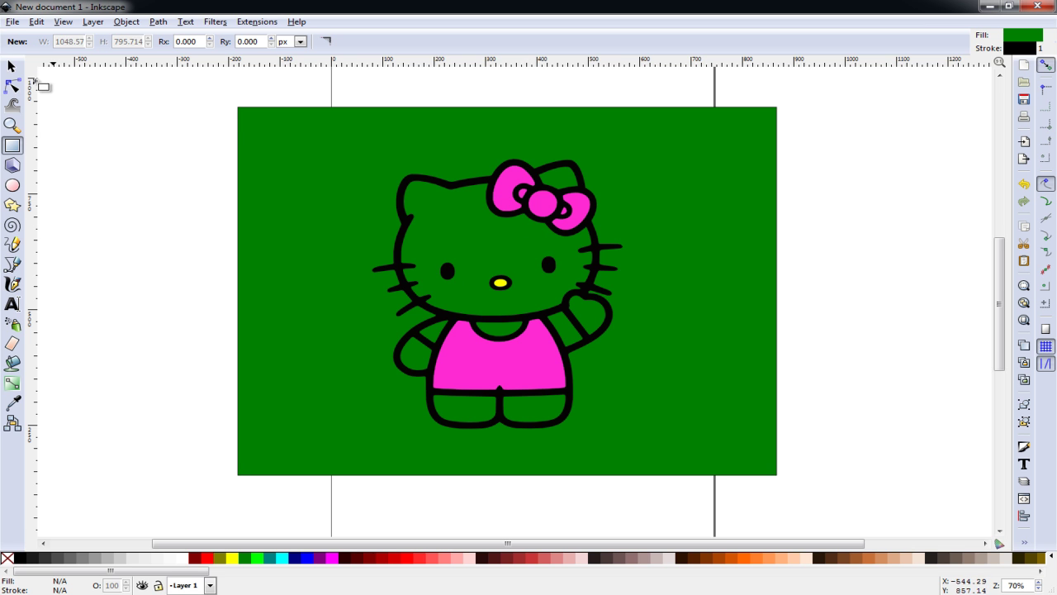
# Set the Paint Bucket to white and fill both legs of the shorts
pyautogui.click(13, 363)
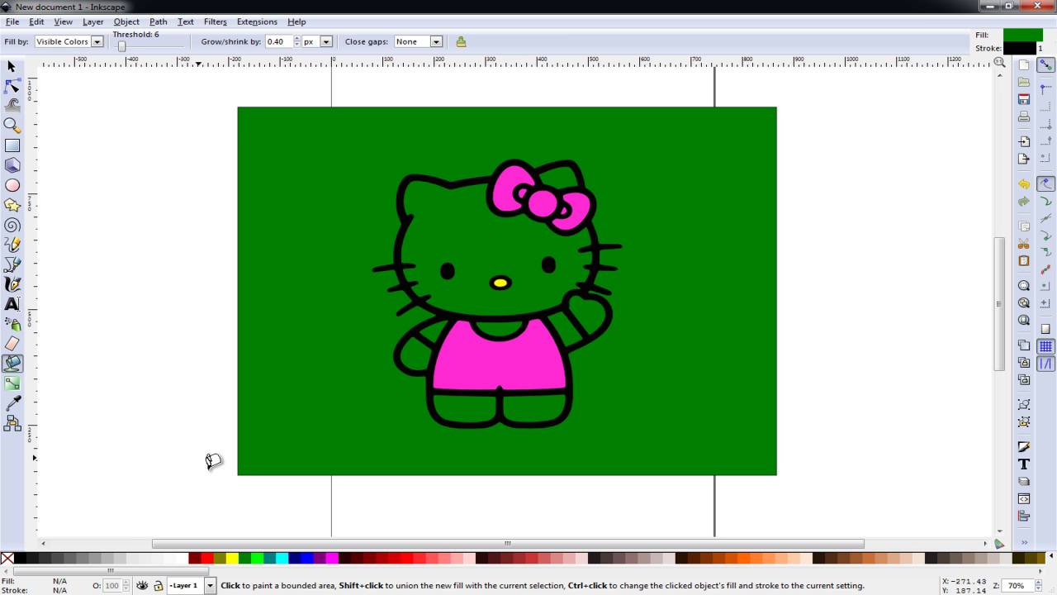
pyautogui.click(184, 558)
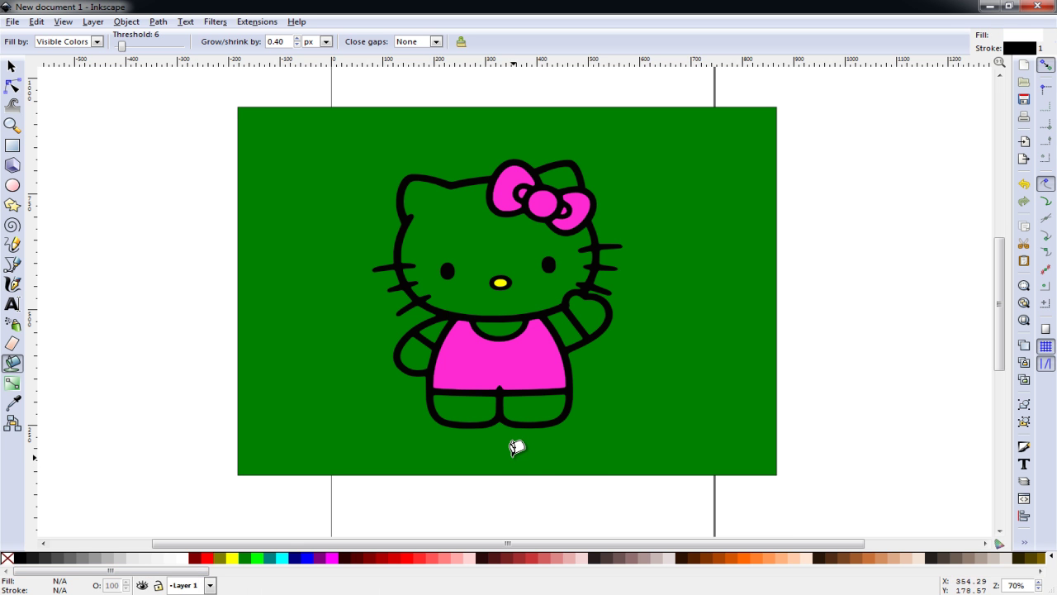
pyautogui.press('+')
pyautogui.press('+')
pyautogui.press('+')
pyautogui.scroll(-12, 471, 480)
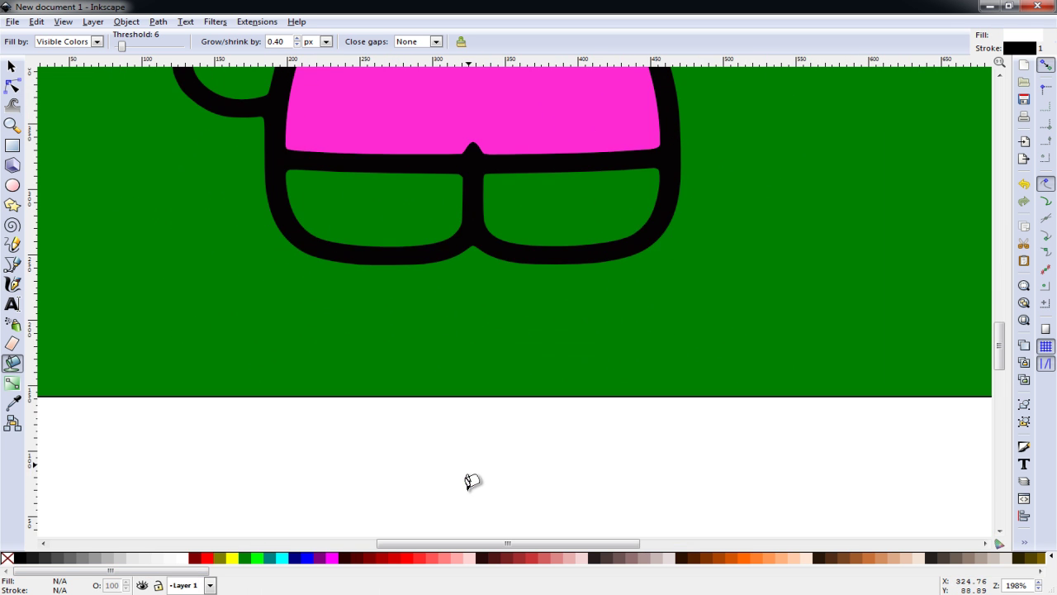
pyautogui.scroll(3, 472, 472)
pyautogui.click(559, 309)
pyautogui.click(387, 313)
# Fill the arms, collar, right hand, face and the bow's top loop white
pyautogui.scroll(8, 314, 278)
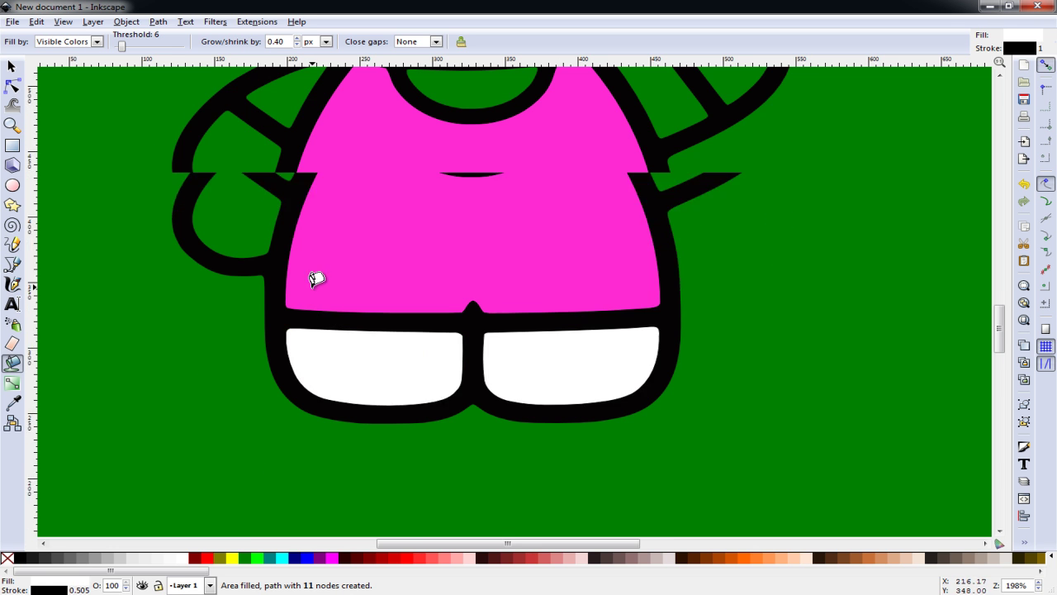
pyautogui.click(261, 385)
pyautogui.click(298, 347)
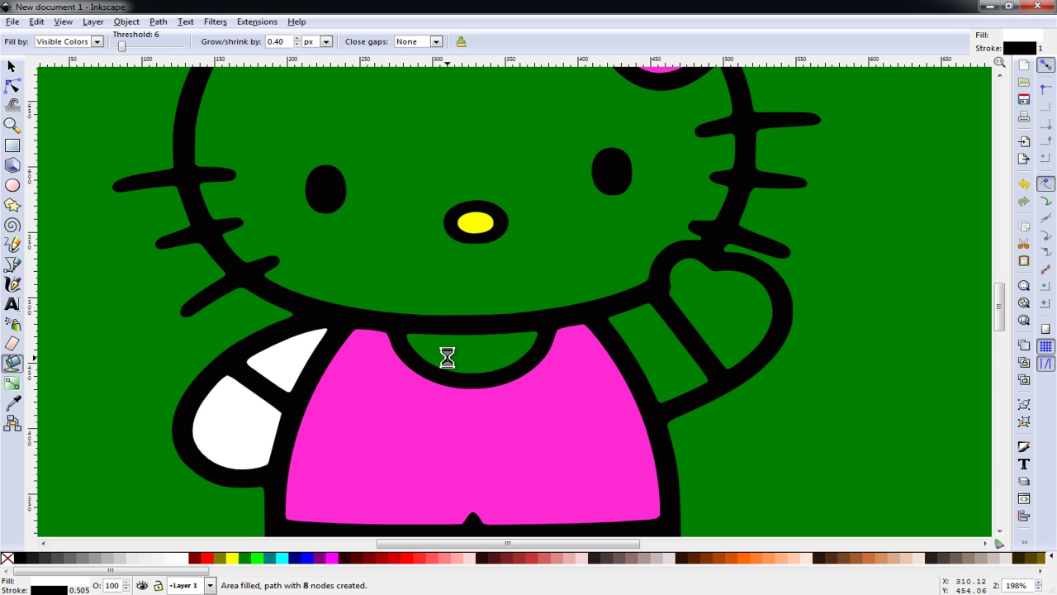
pyautogui.click(449, 355)
pyautogui.click(649, 347)
pyautogui.click(750, 286)
pyautogui.click(625, 223)
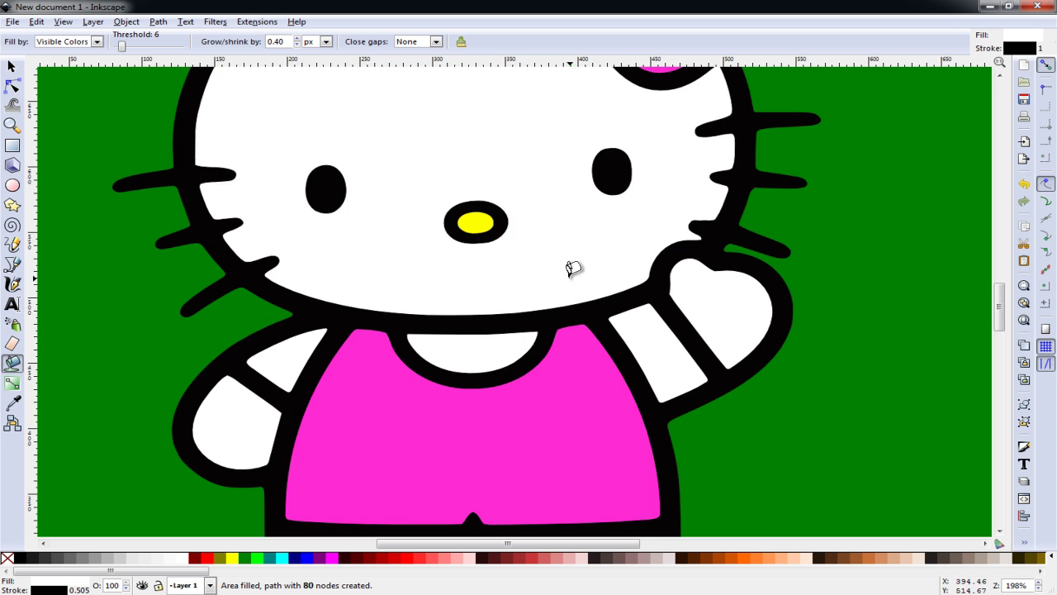
pyautogui.scroll(13, 595, 281)
pyautogui.click(661, 338)
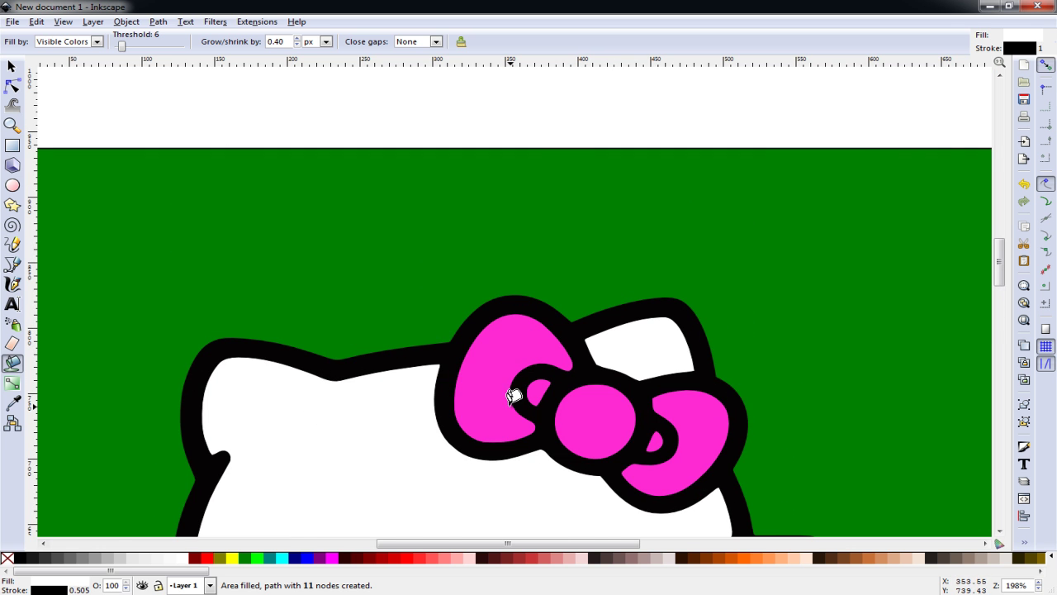
pyautogui.keyDown('ctrl'); pyautogui.scroll(-3, 508, 405); pyautogui.keyUp('ctrl')
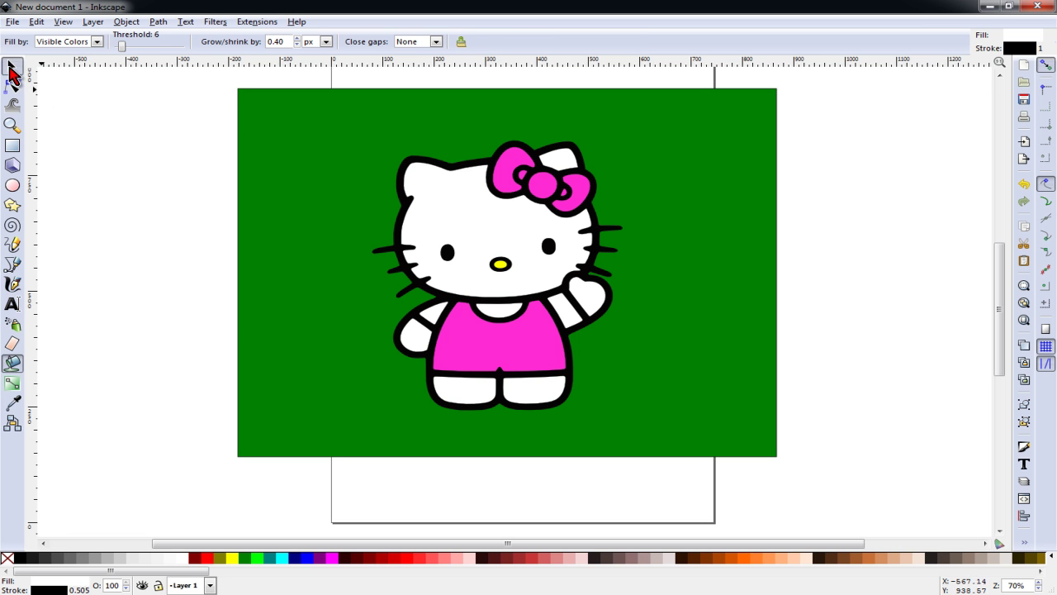
# Select the nine white pieces, combine them into one 155-node path, and undo a test move
pyautogui.click(11, 71)
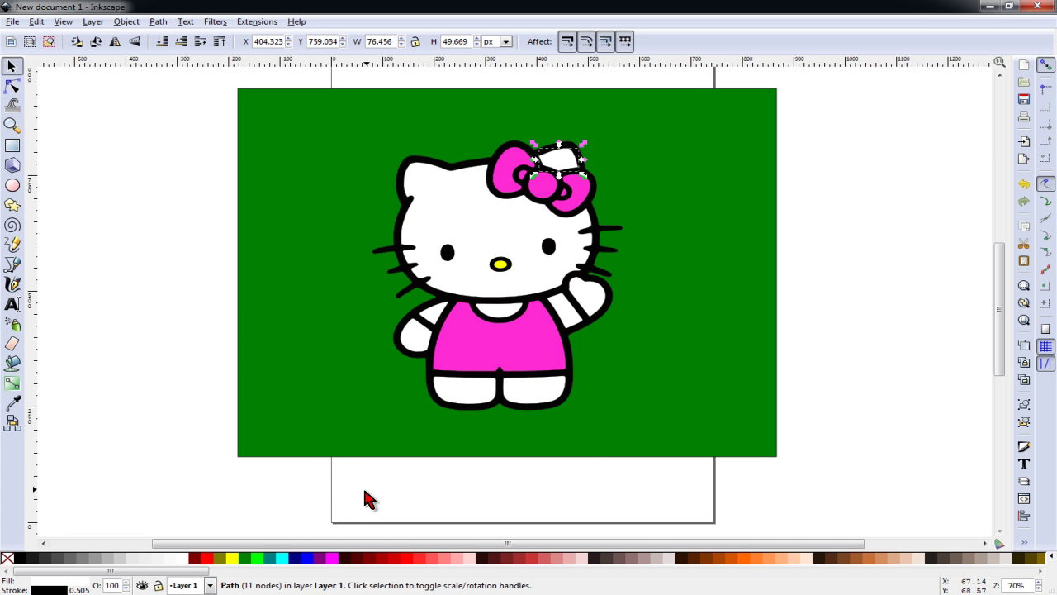
pyautogui.moveTo(359, 493); pyautogui.dragTo(655, 294)
pyautogui.keyDown('shift'); pyautogui.click(596, 299); pyautogui.keyUp('shift')
pyautogui.keyDown('shift'); pyautogui.click(563, 235); pyautogui.keyUp('shift')
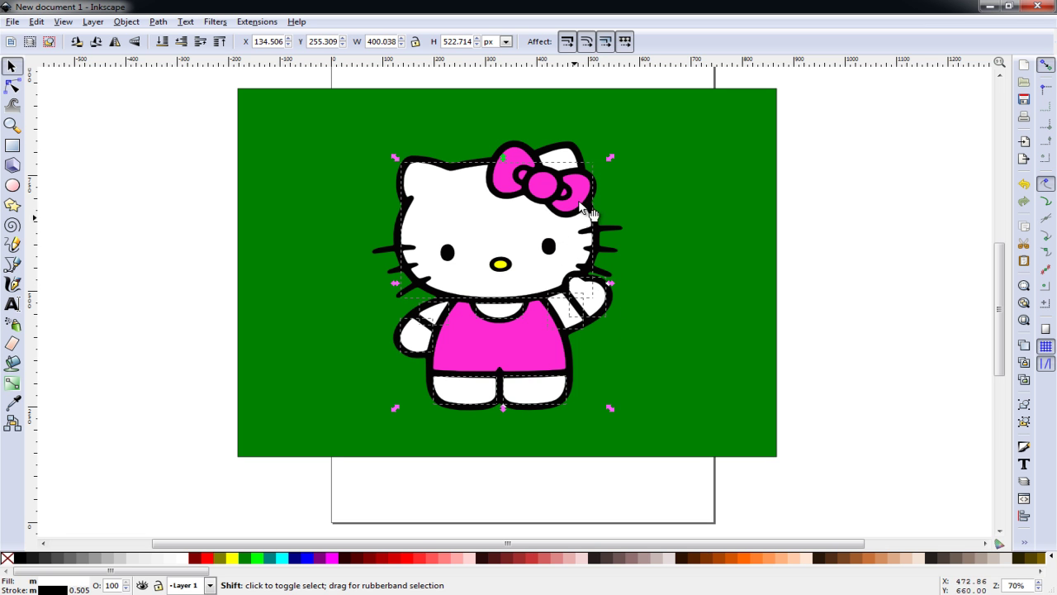
pyautogui.keyDown('shift'); pyautogui.click(568, 157); pyautogui.keyUp('shift')
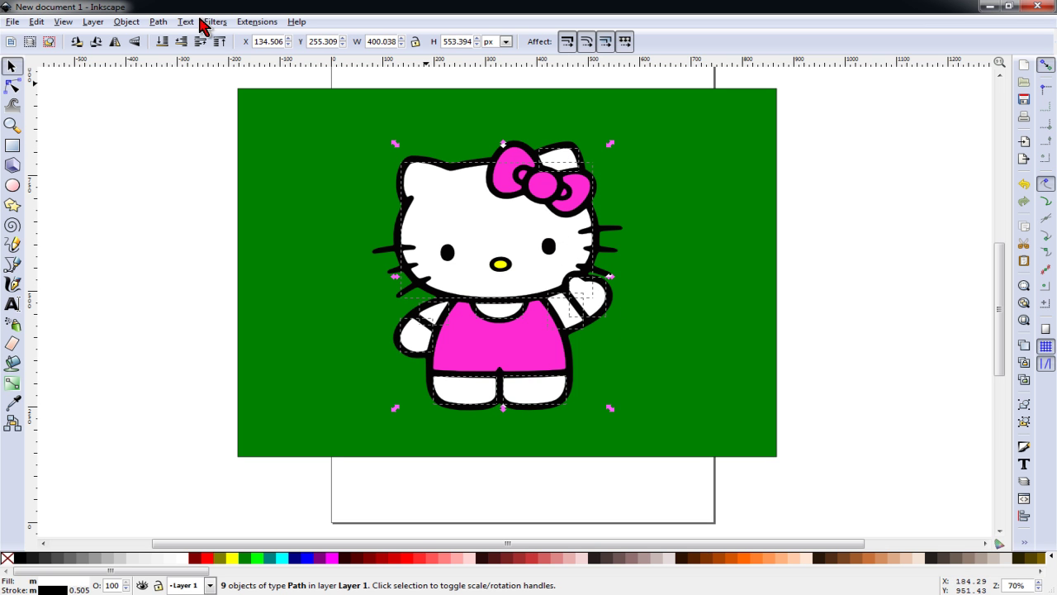
pyautogui.click(158, 22)
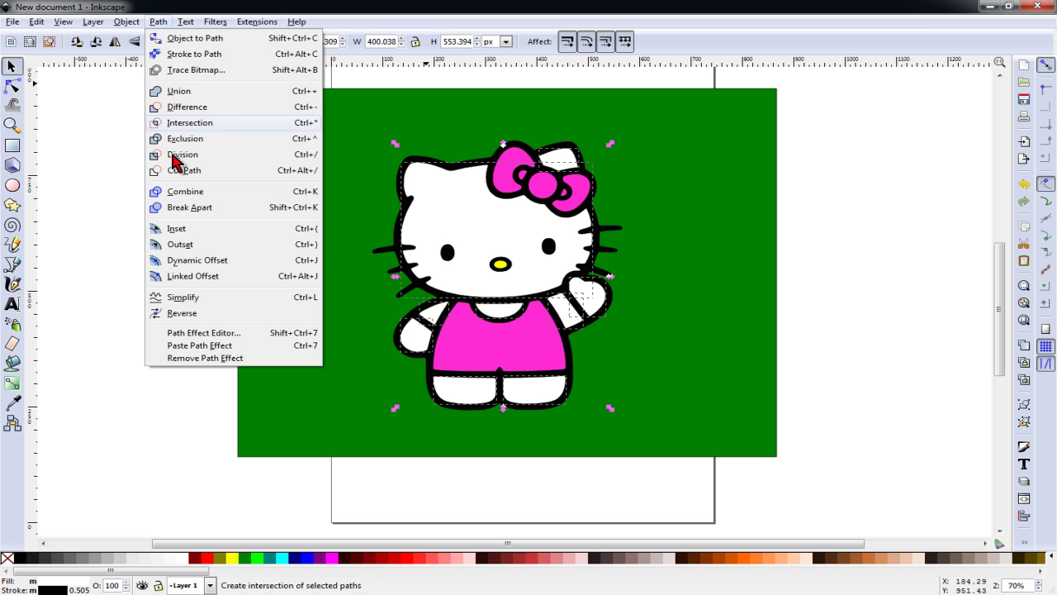
pyautogui.click(175, 192)
pyautogui.moveTo(495, 245); pyautogui.dragTo(332, 237)
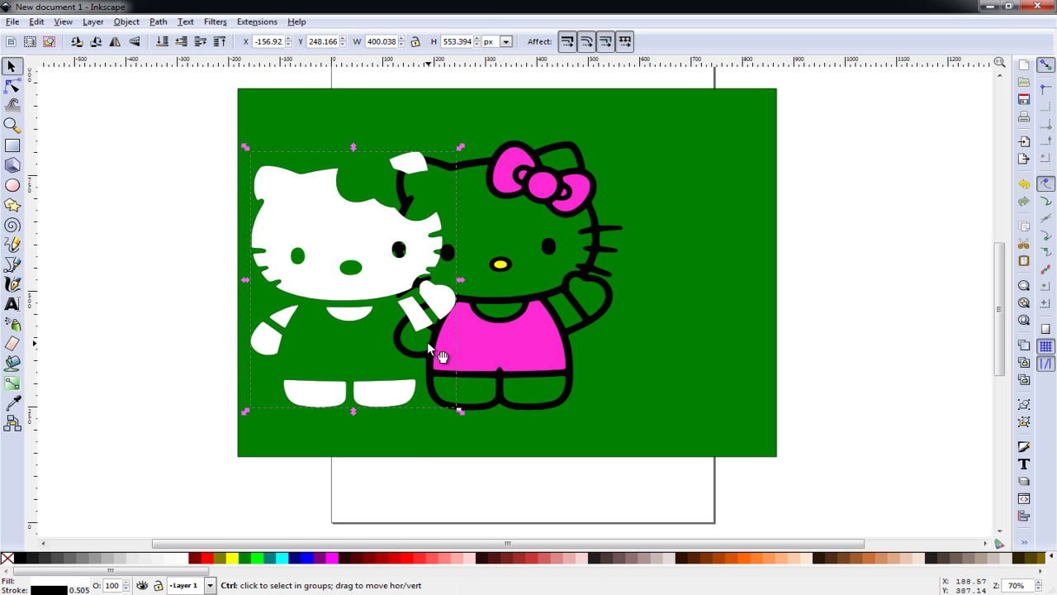
pyautogui.hotkey('ctrl', 'z')
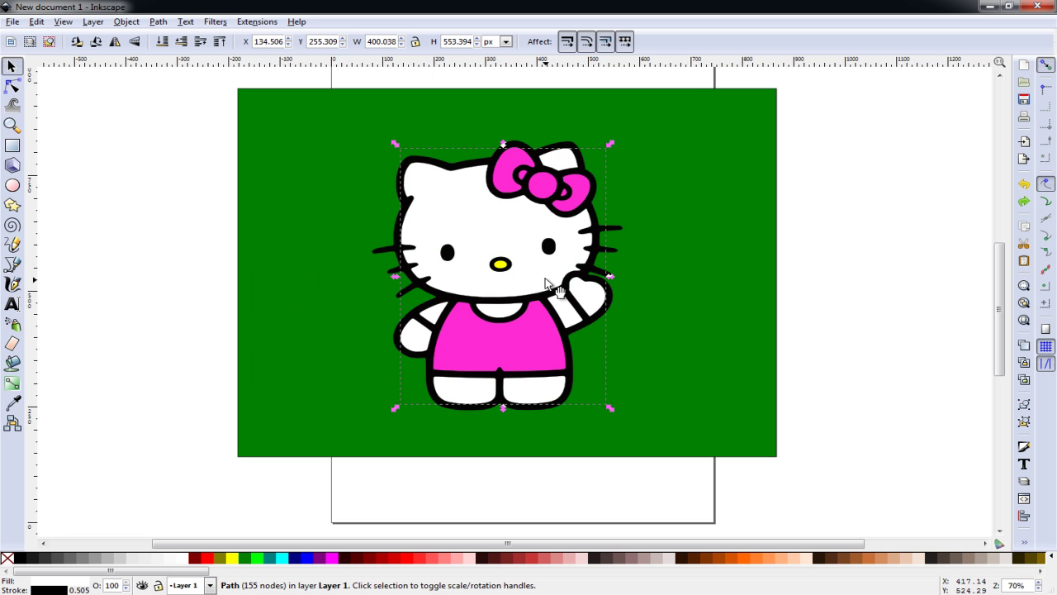
# Shift the green background right and gather the pink bow, white Kitty and yellow nose there
pyautogui.moveTo(695, 306); pyautogui.dragTo(877, 310)
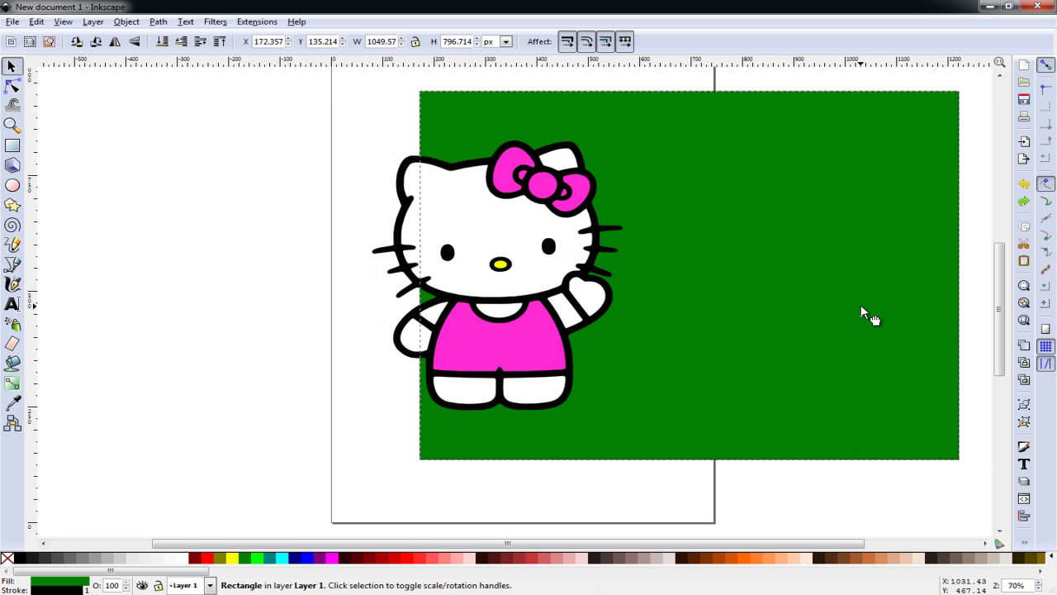
pyautogui.moveTo(536, 181); pyautogui.dragTo(864, 176)
pyautogui.hotkey('ctrl', 'shift', 'z')
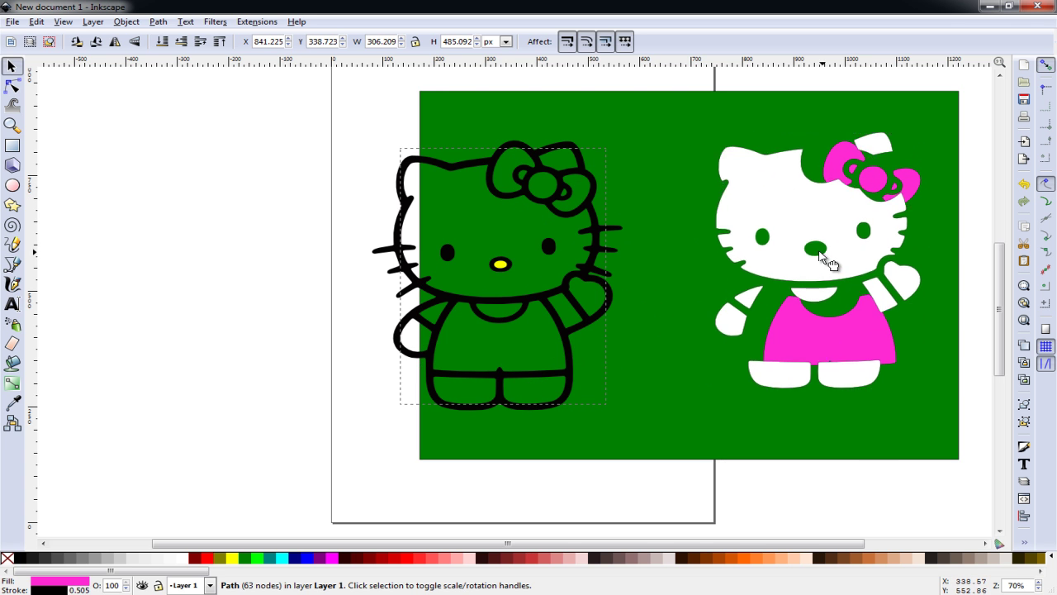
pyautogui.moveTo(501, 266); pyautogui.dragTo(808, 247)
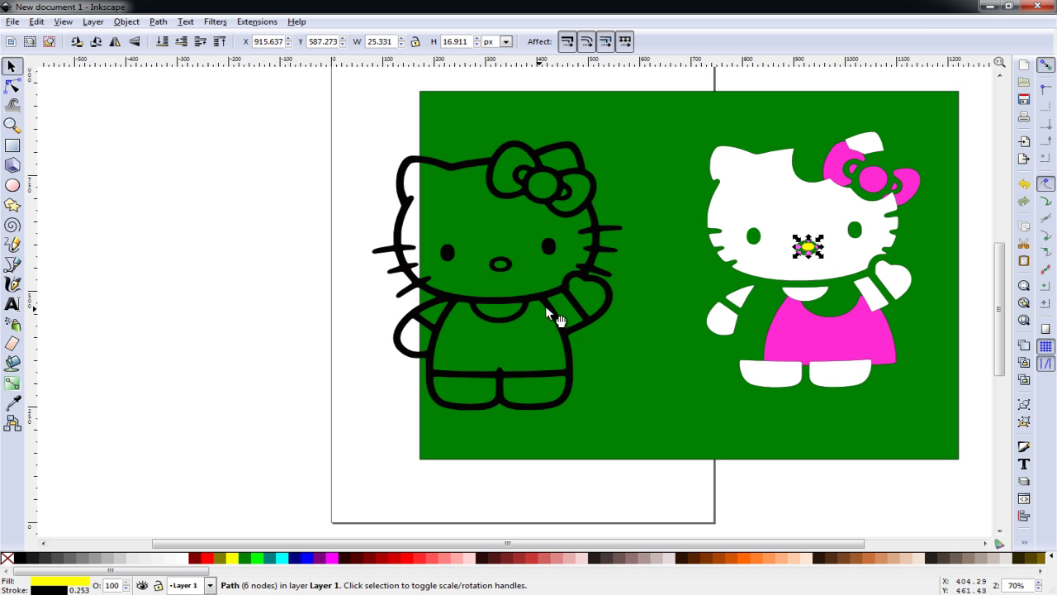
# Place the black outline on the left of the background and fine-tune the white Kitty's position
pyautogui.moveTo(567, 299); pyautogui.dragTo(301, 305)
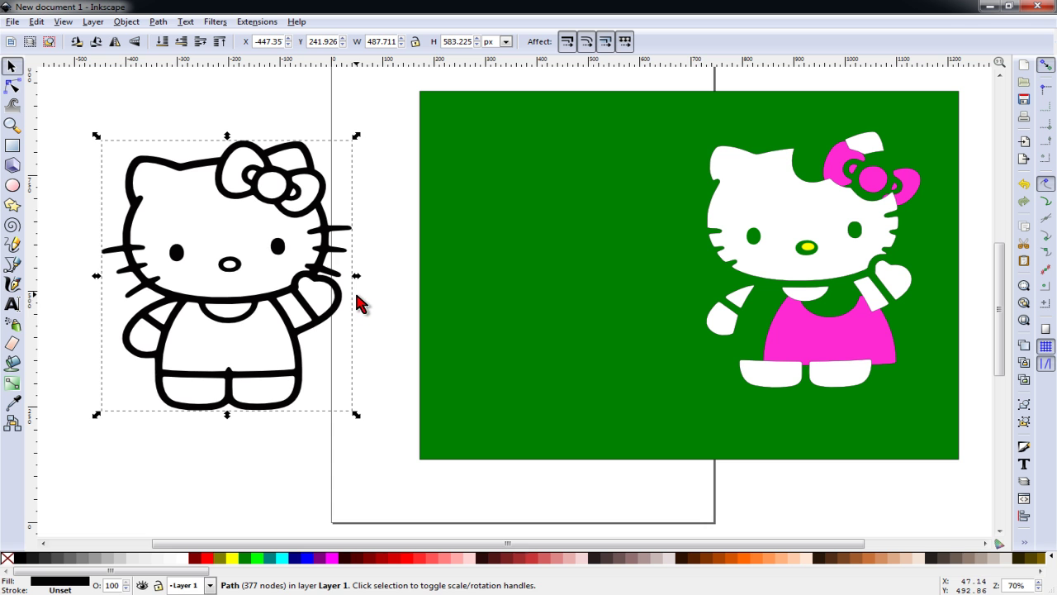
pyautogui.moveTo(250, 302); pyautogui.dragTo(584, 291)
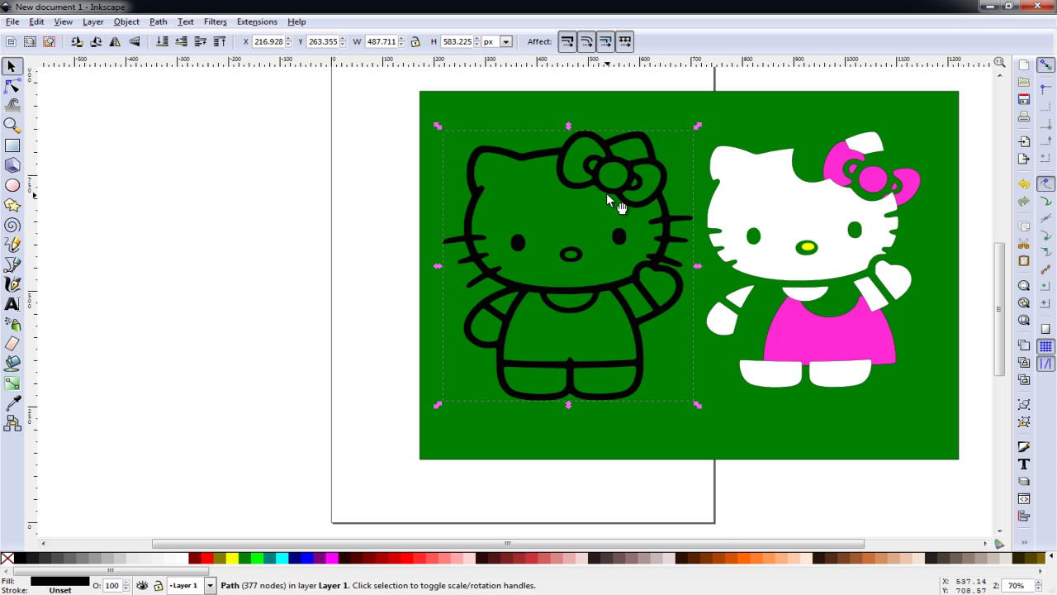
pyautogui.moveTo(802, 224); pyautogui.dragTo(831, 229)
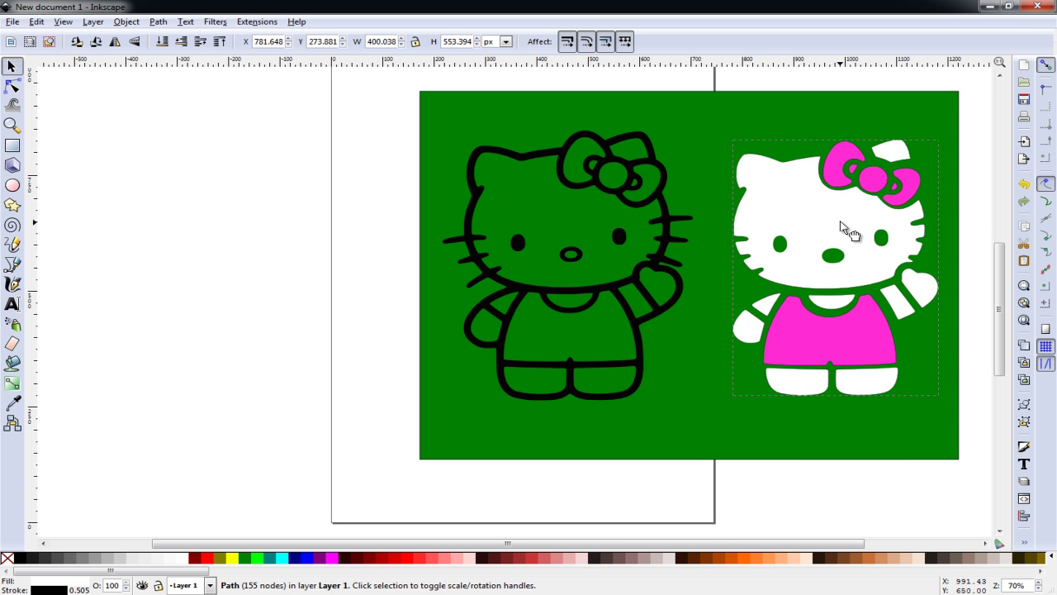
# Turn the black outline into one solid silhouette with Path Break Apart, then Union
pyautogui.click(627, 197)
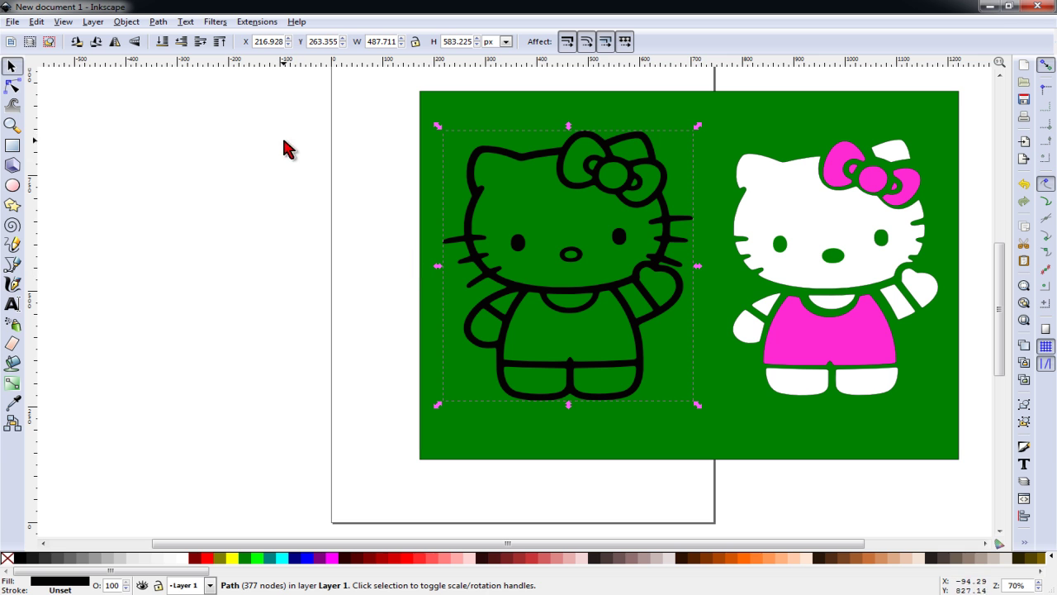
pyautogui.click(156, 23)
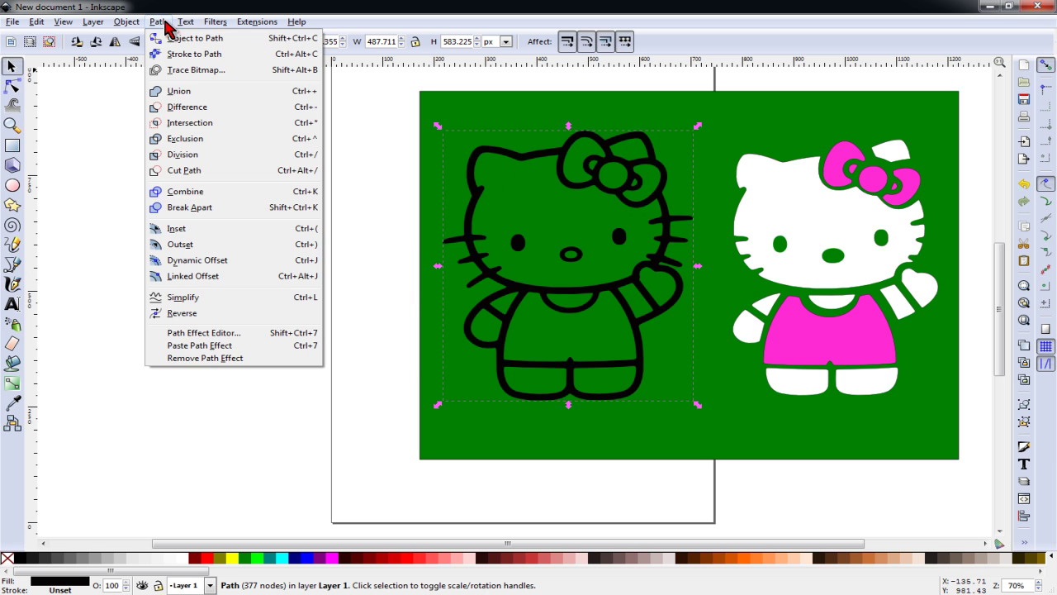
pyautogui.click(195, 208)
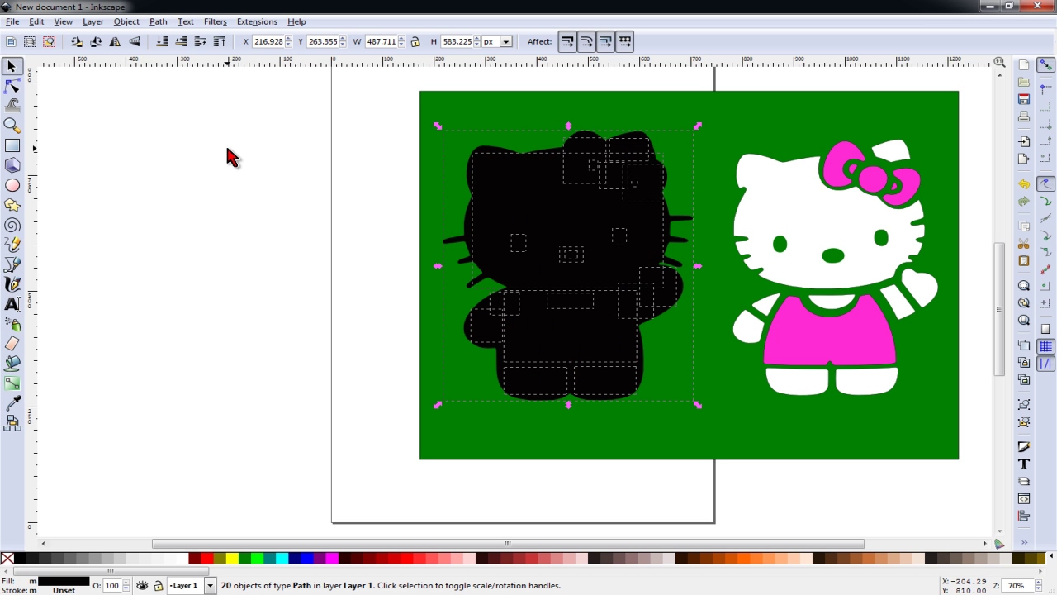
pyautogui.click(157, 22)
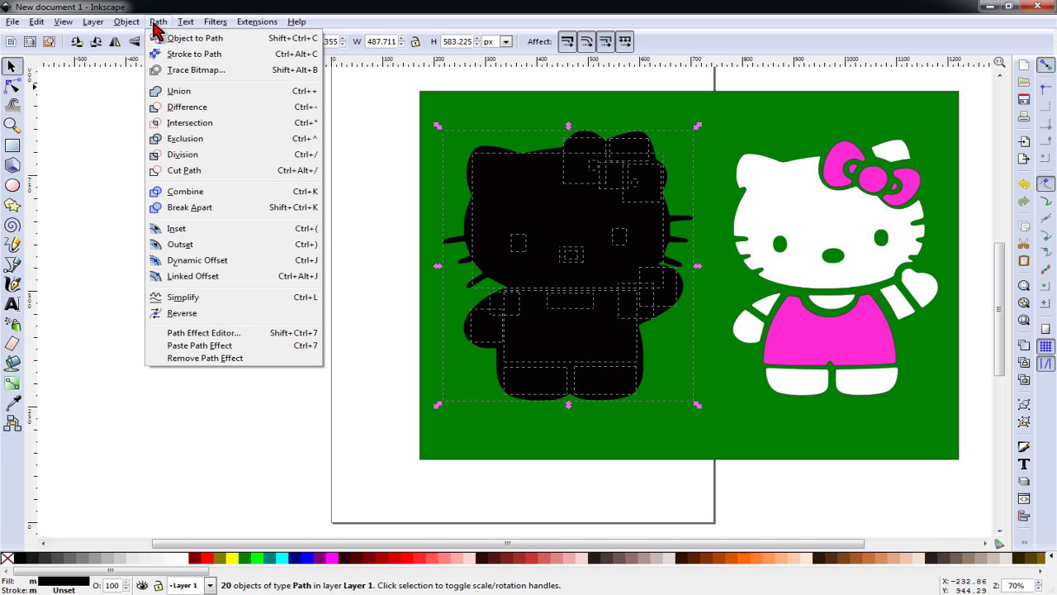
pyautogui.click(194, 93)
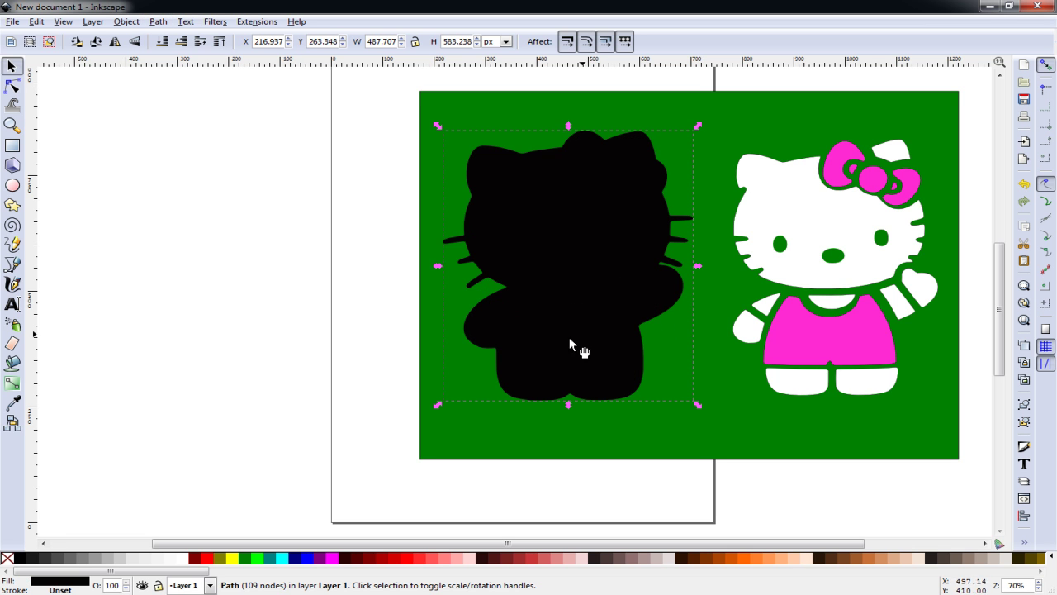
# Stack the white Kitty, yellow nose and pink bow and dress onto the black silhouette
pyautogui.moveTo(577, 258); pyautogui.dragTo(529, 280)
pyautogui.moveTo(828, 218); pyautogui.dragTo(509, 230)
pyautogui.moveTo(813, 247); pyautogui.dragTo(521, 264)
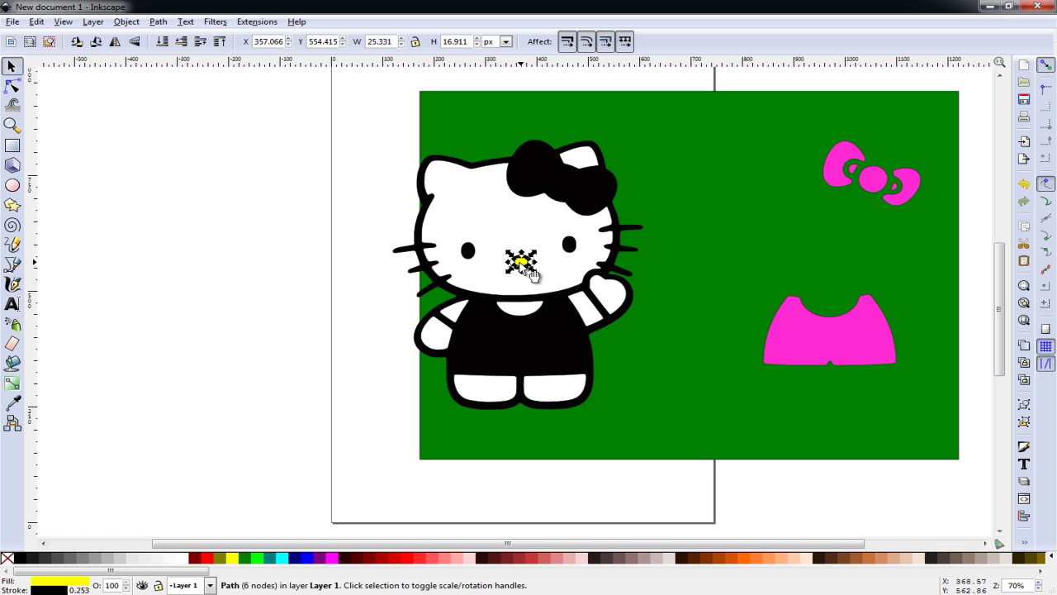
pyautogui.moveTo(853, 335); pyautogui.dragTo(539, 339)
# Delete the green background rectangle and group the four Hello Kitty pieces
pyautogui.click(766, 303)
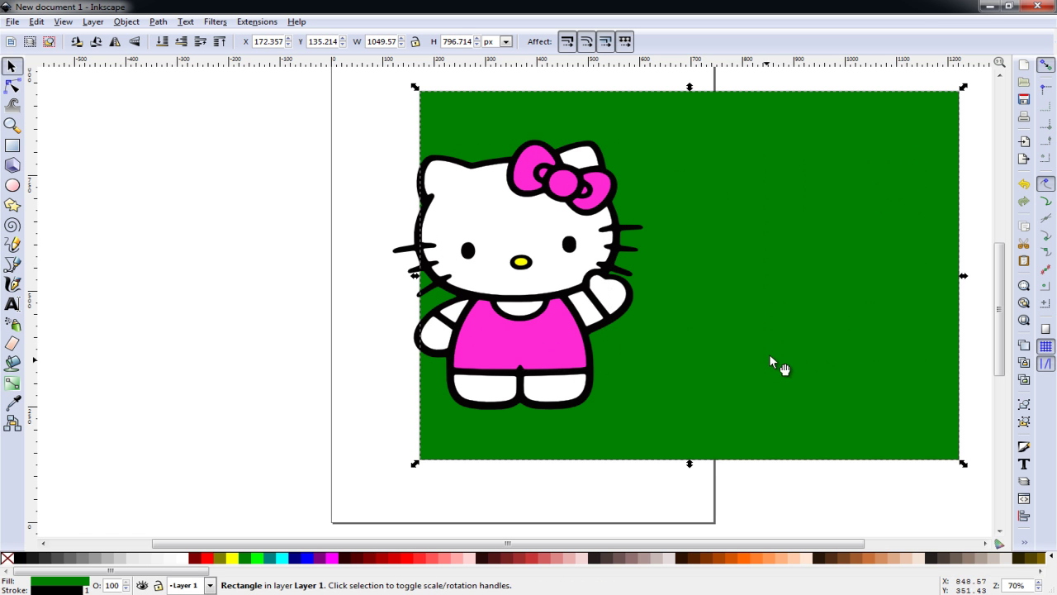
pyautogui.press('Delete')
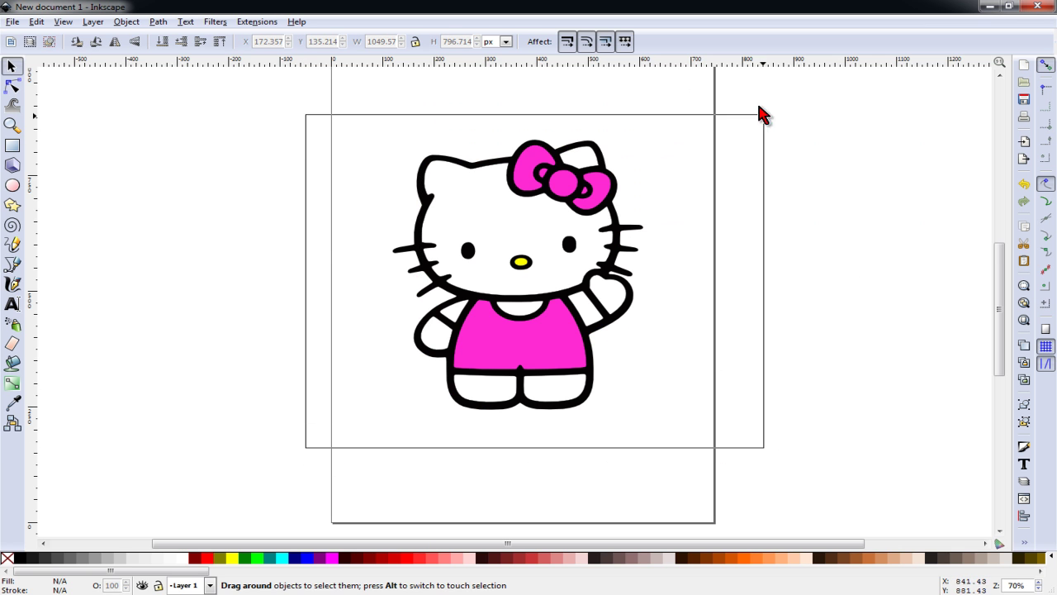
pyautogui.moveTo(762, 114); pyautogui.dragTo(748, 92)
pyautogui.click(126, 21)
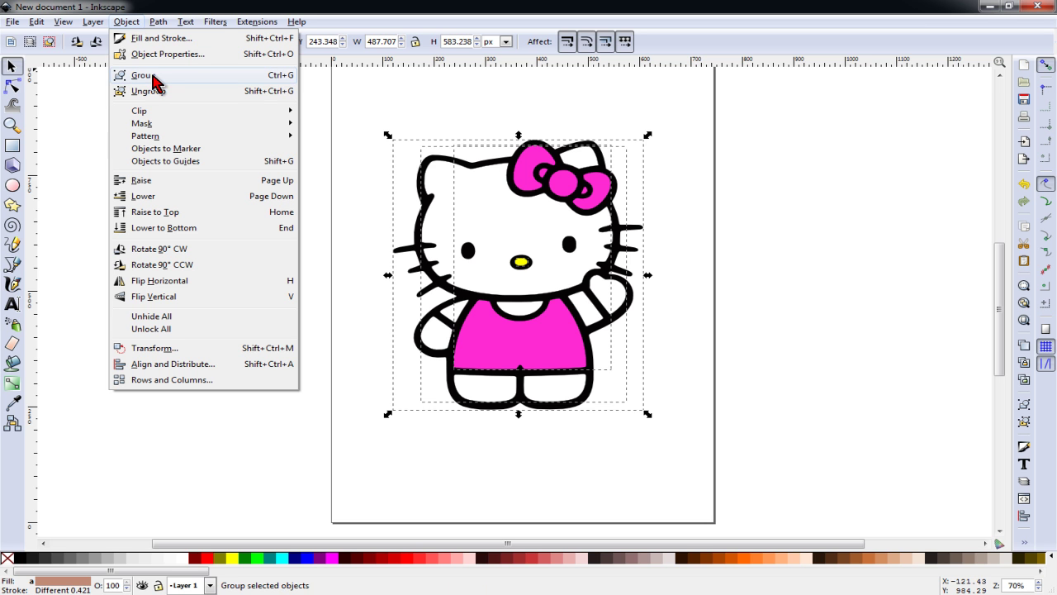
pyautogui.click(155, 81)
pyautogui.click(12, 21)
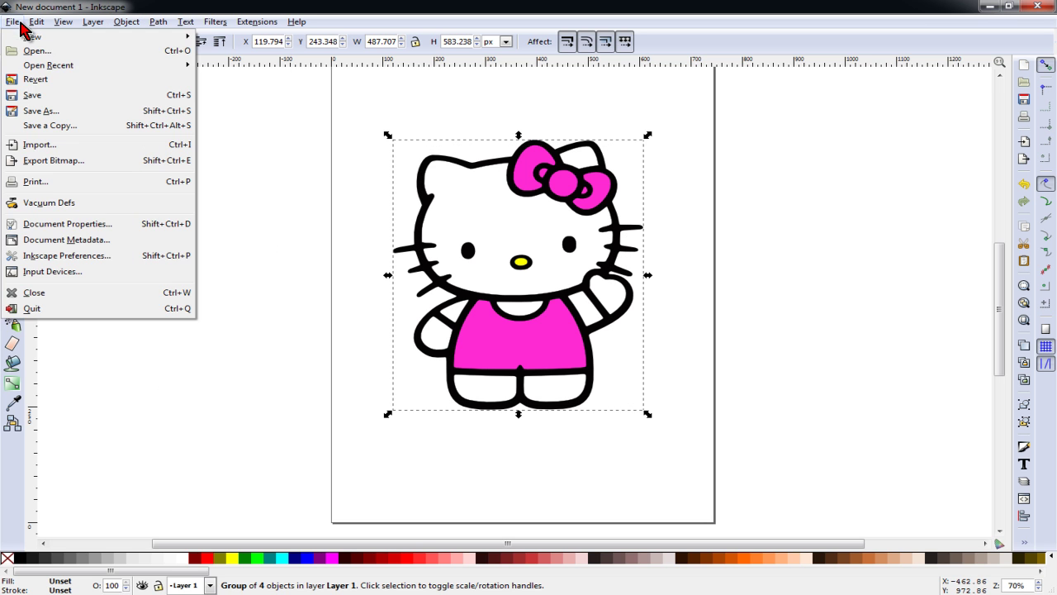
# Save the drawing as Plain SVG under the name 'Hello Kitty.svg'
pyautogui.click(49, 111)
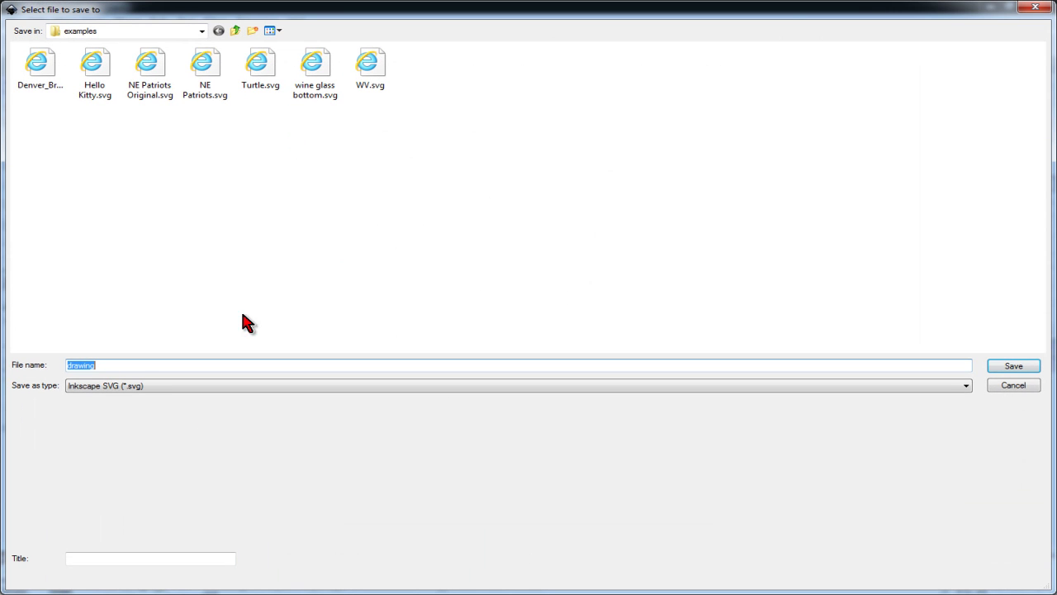
pyautogui.click(94, 78)
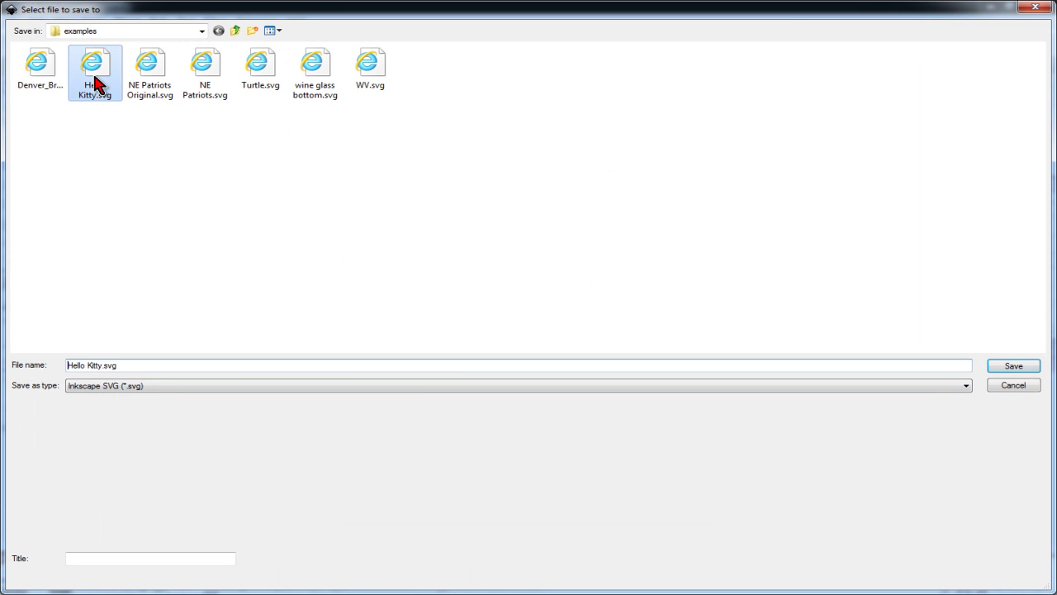
pyautogui.click(117, 386)
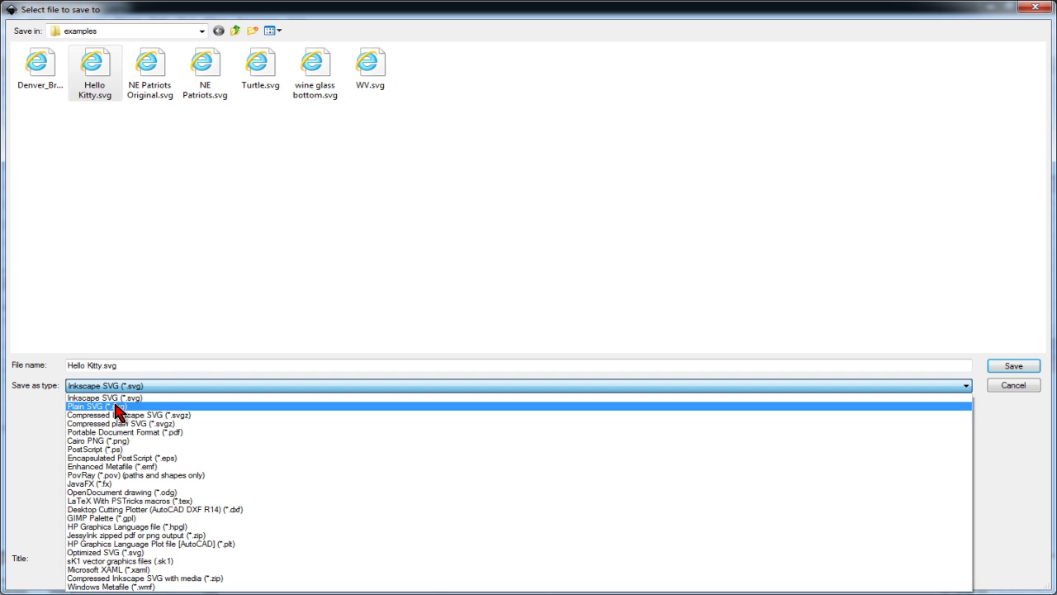
pyautogui.click(118, 407)
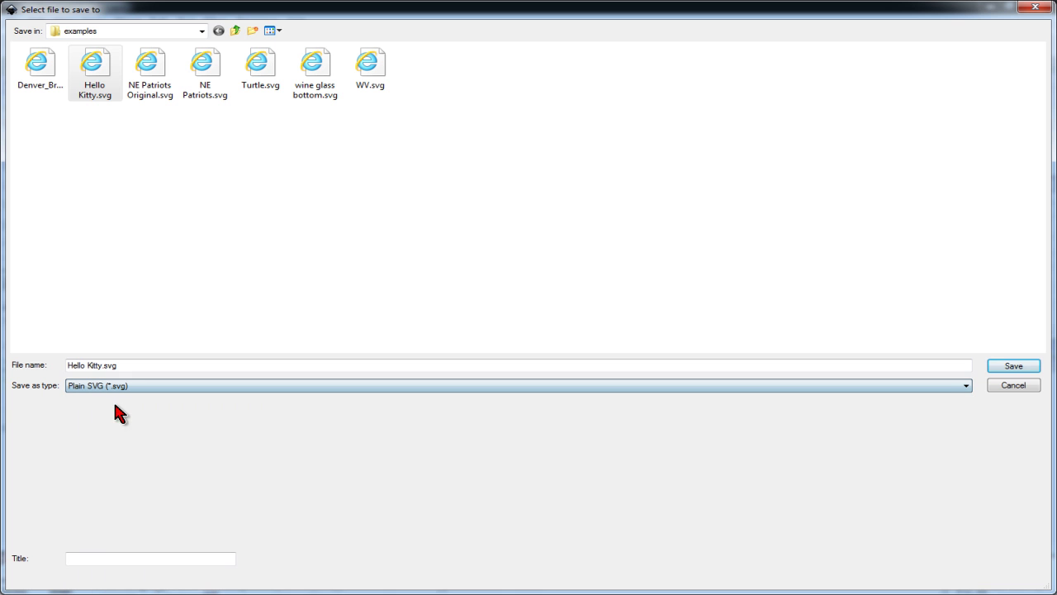
pyautogui.click(1011, 367)
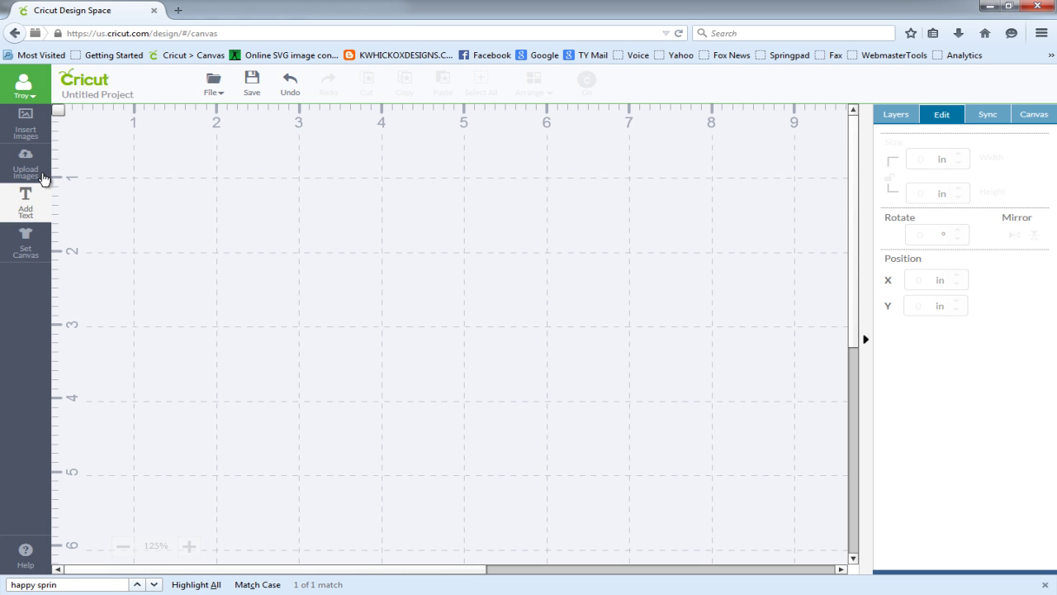
# Start a vector upload and browse to the Desktop\Cricut\images\examples folder
pyautogui.click(28, 168)
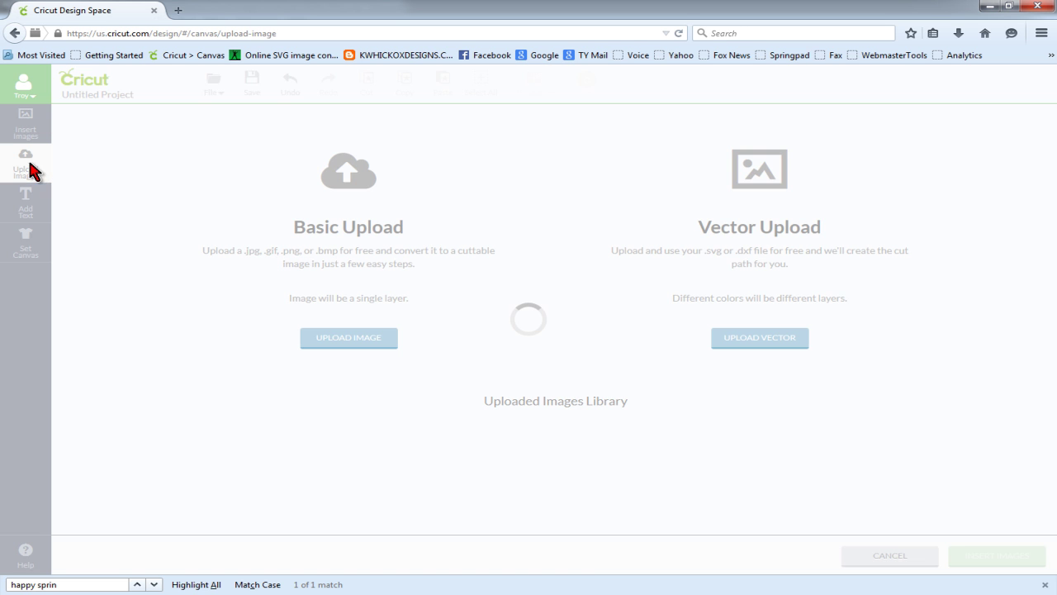
pyautogui.click(774, 342)
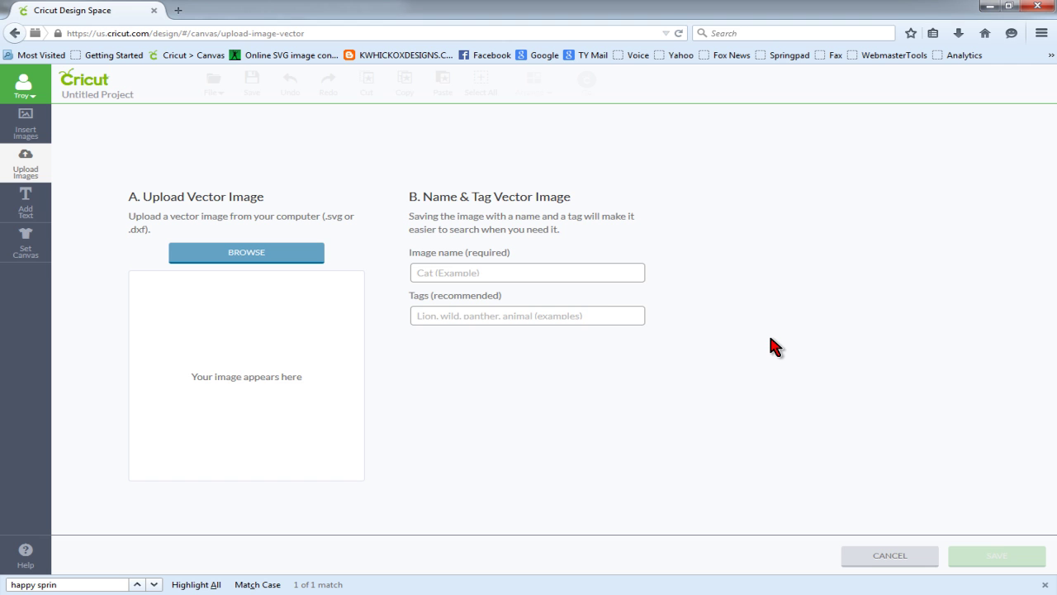
pyautogui.click(295, 259)
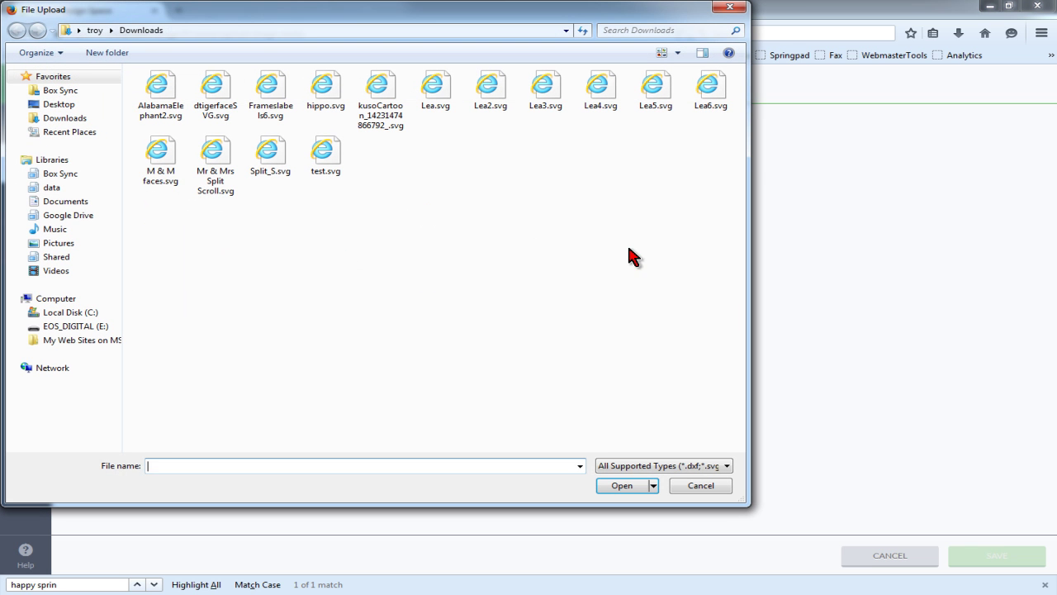
pyautogui.click(75, 107)
pyautogui.doubleClick(578, 207)
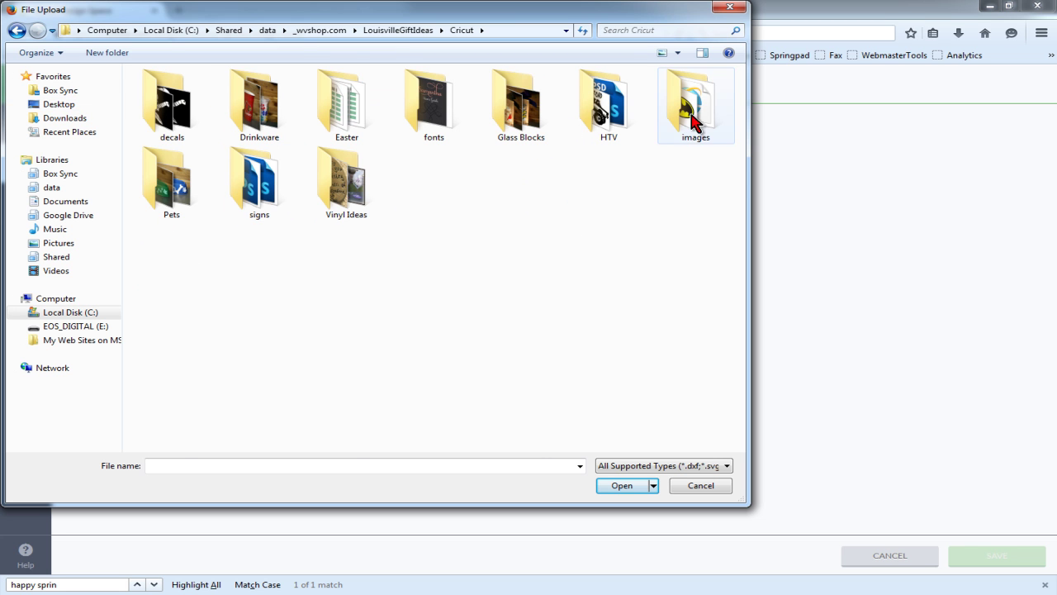
pyautogui.click(700, 110)
pyautogui.doubleClick(701, 109)
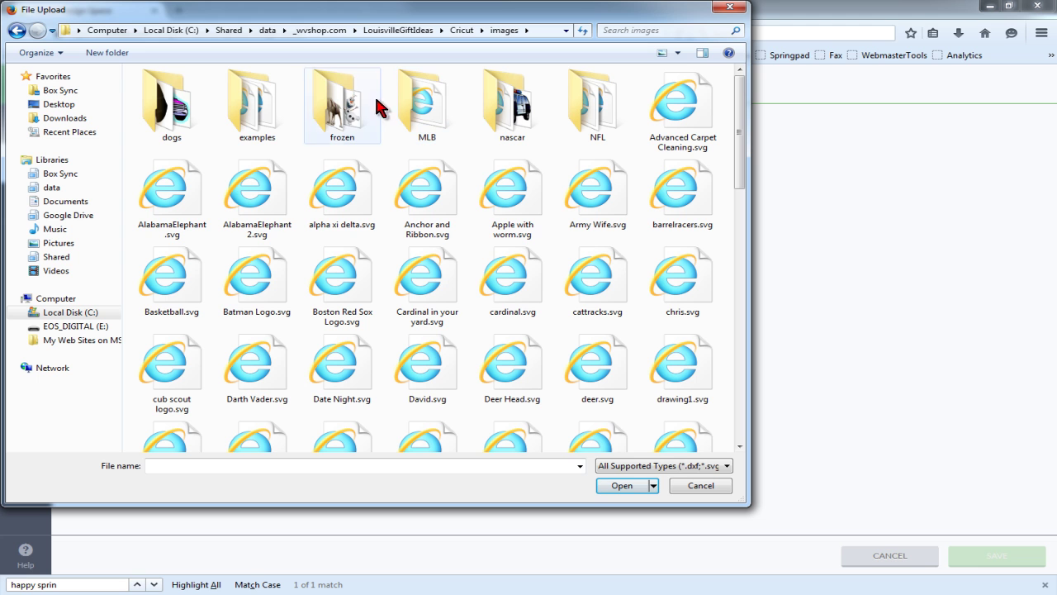
pyautogui.doubleClick(263, 106)
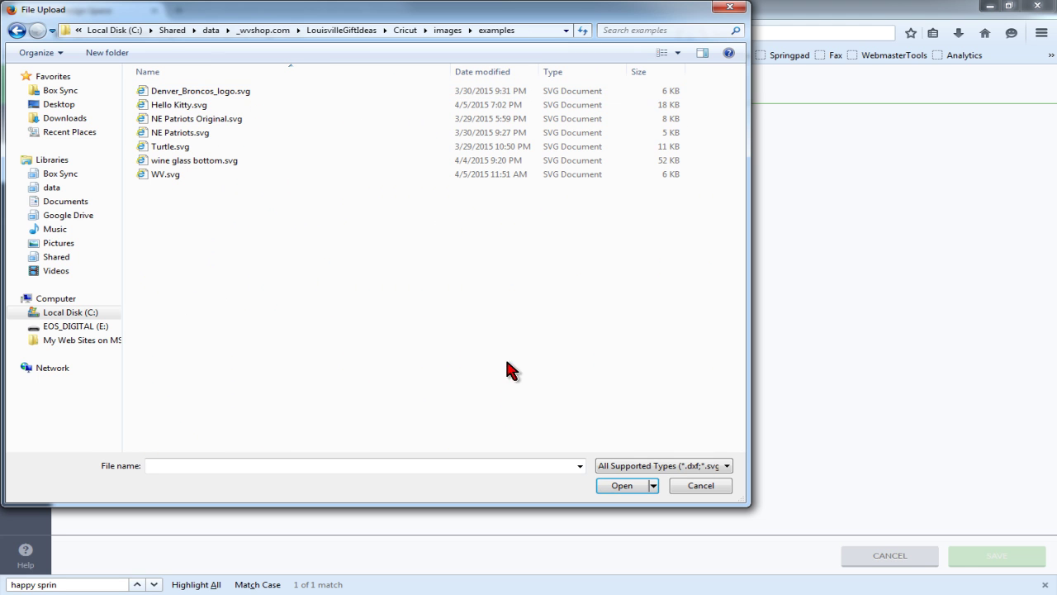
# Select Hello Kitty.svg, load it and save it to the uploaded images library
pyautogui.click(205, 106)
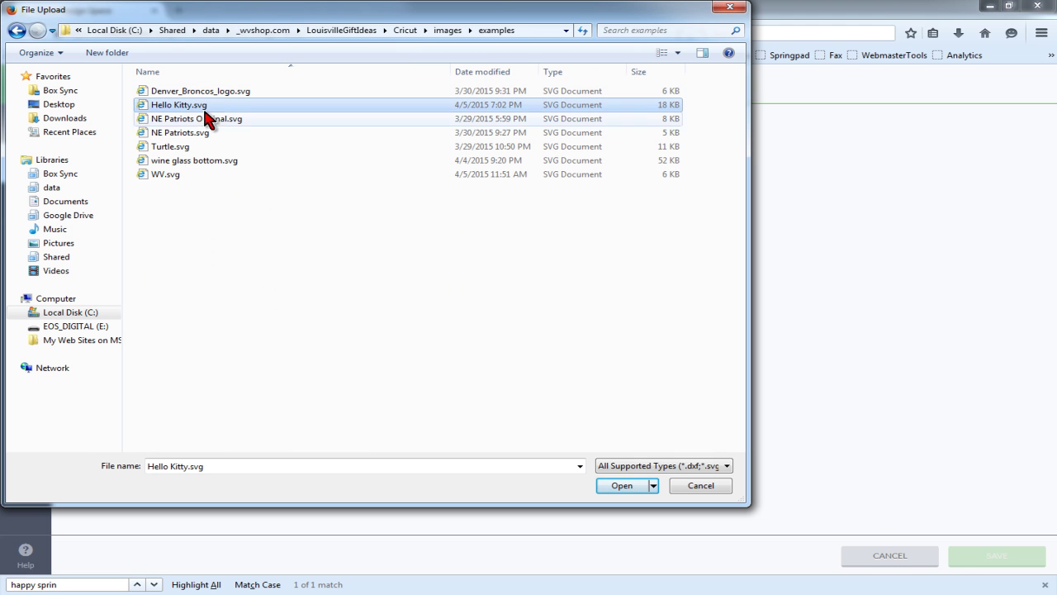
pyautogui.click(622, 486)
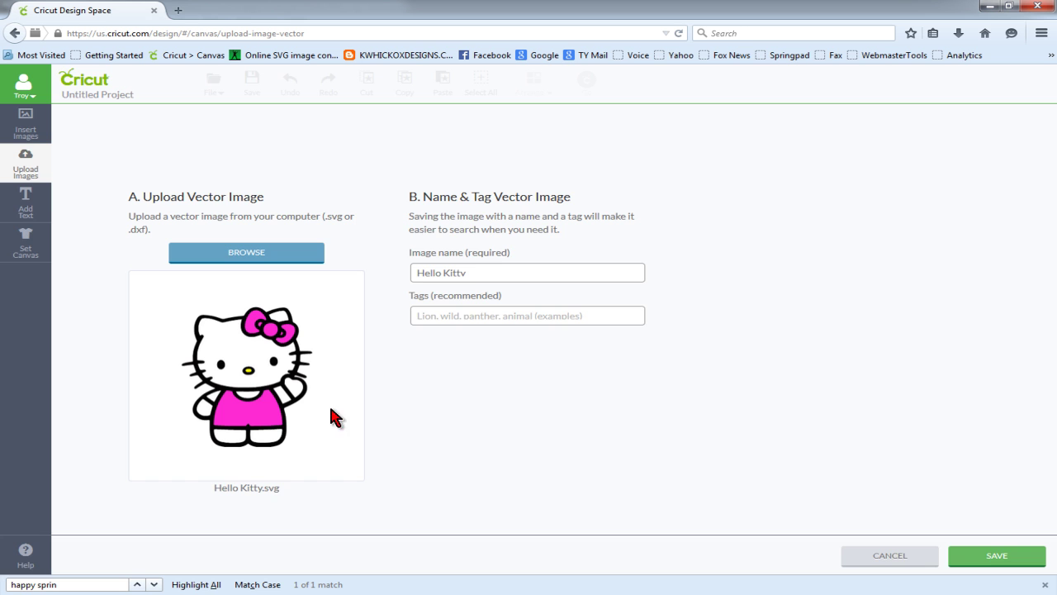
pyautogui.click(991, 555)
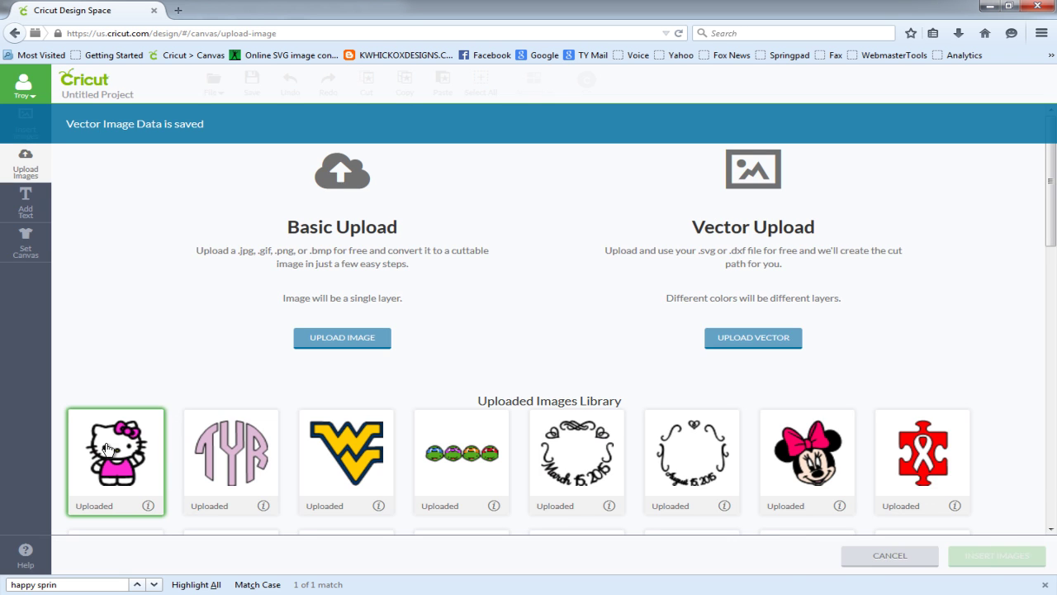
# Insert the Hello Kitty image onto the canvas and show its layers
pyautogui.click(106, 448)
pyautogui.click(978, 562)
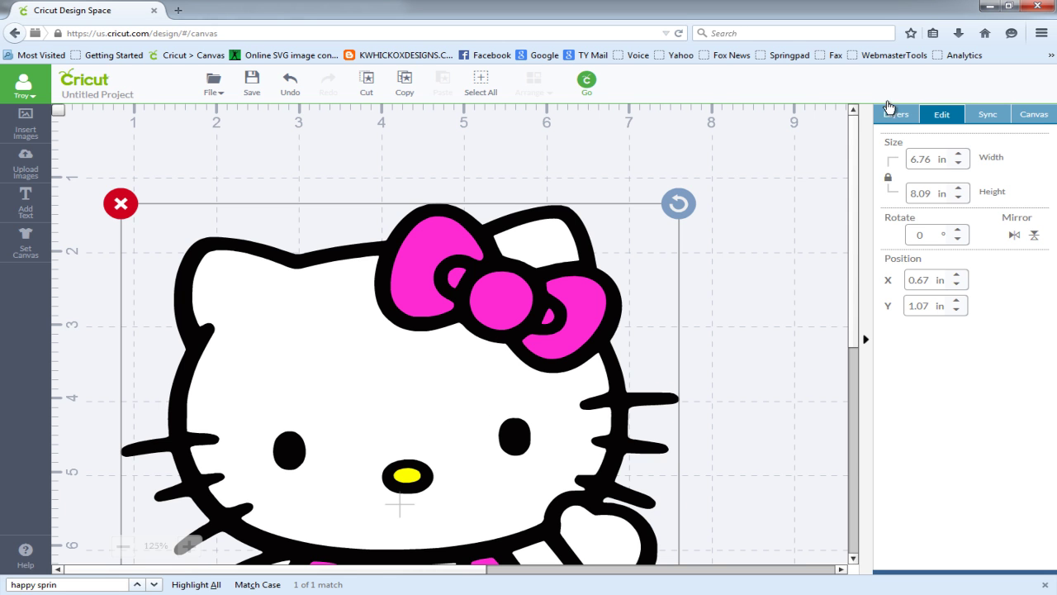
pyautogui.click(898, 115)
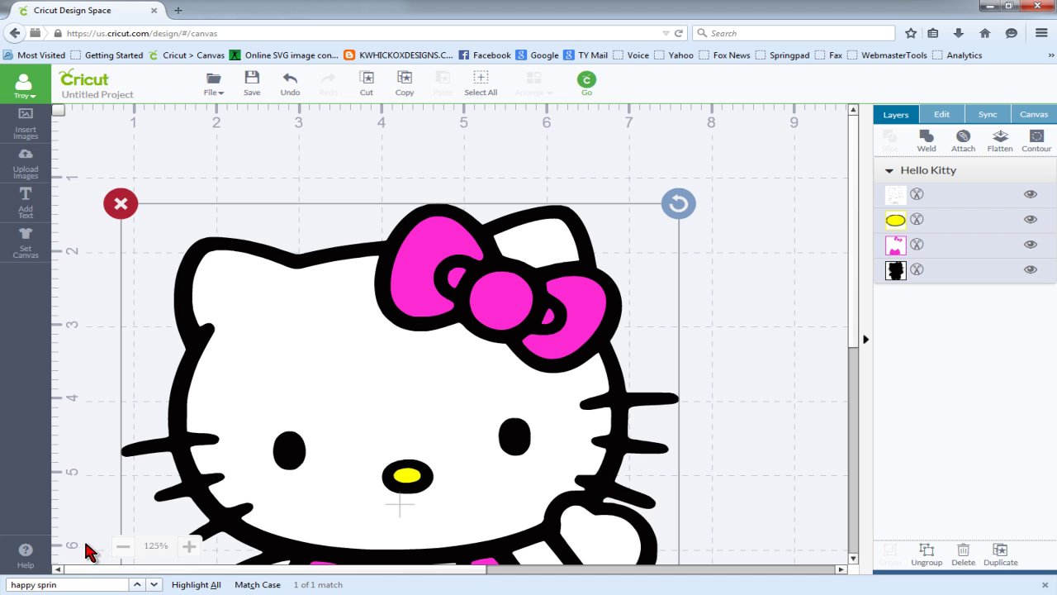
# Zoom the canvas out and scale Hello Kitty down to a small figure
pyautogui.click(122, 547)
pyautogui.click(123, 548)
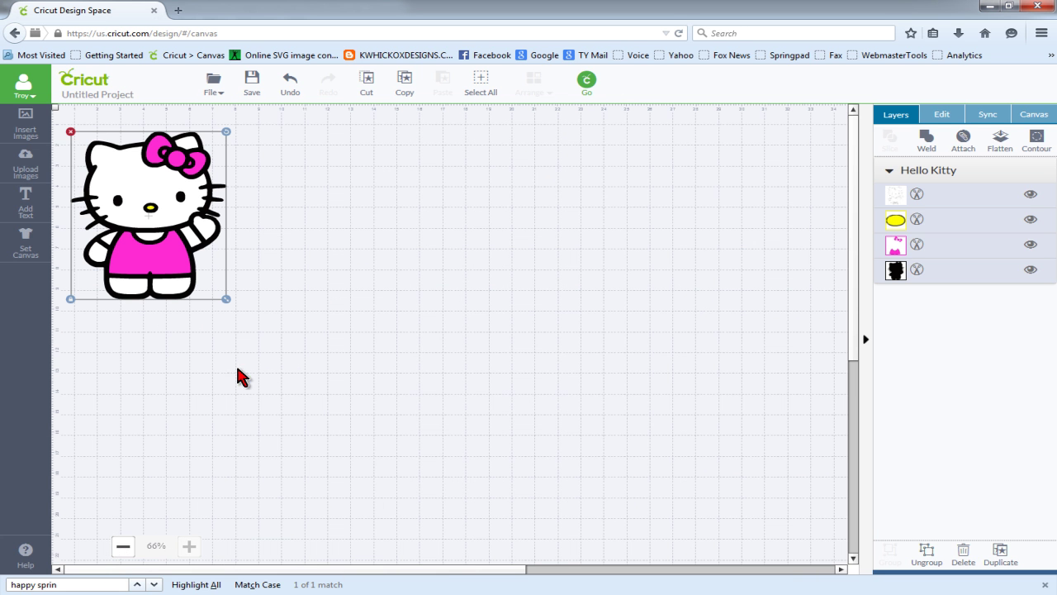
pyautogui.moveTo(227, 299); pyautogui.dragTo(131, 196)
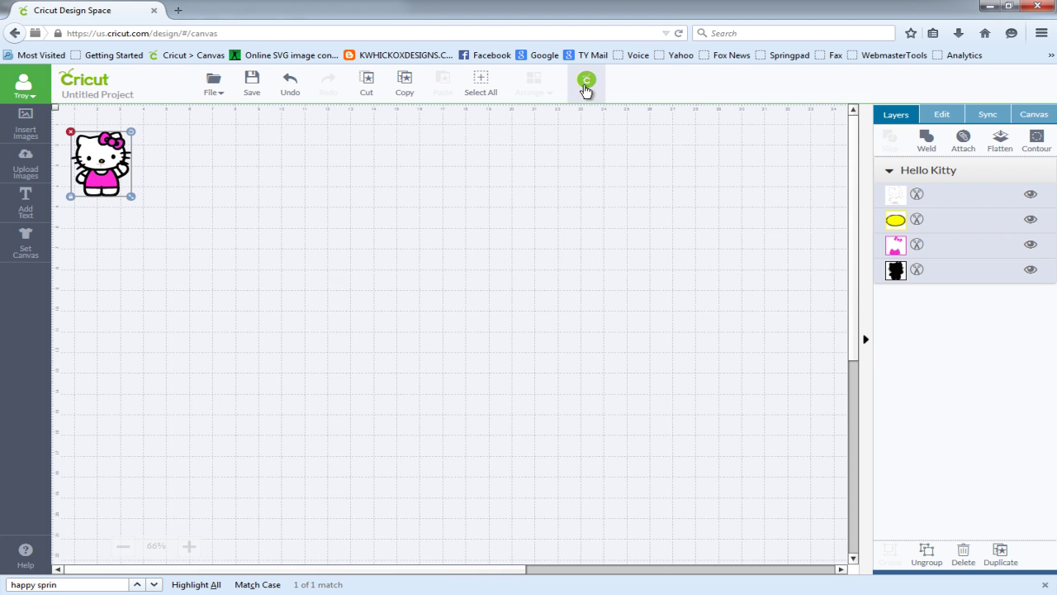
# Open the mat preview and view the pink, yellow, white and black mats in turn
pyautogui.click(587, 83)
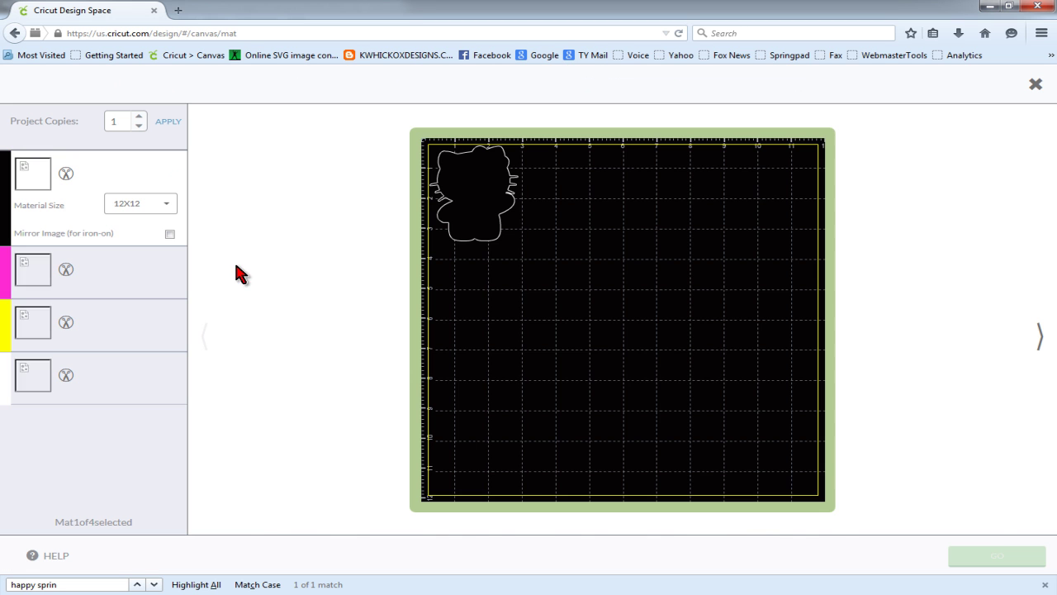
pyautogui.click(89, 284)
pyautogui.click(107, 347)
pyautogui.click(110, 403)
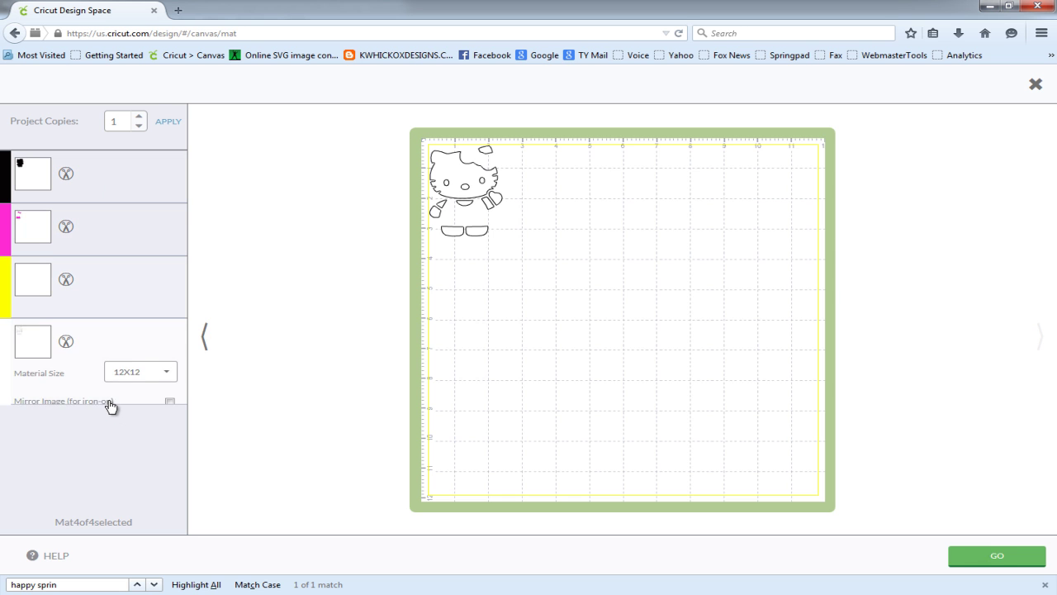
pyautogui.click(124, 196)
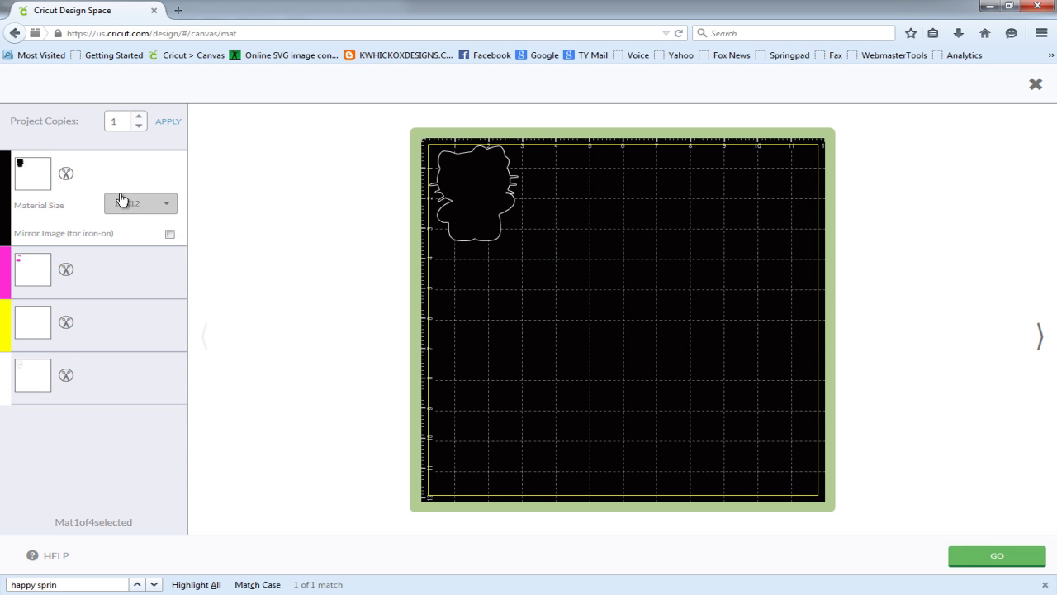